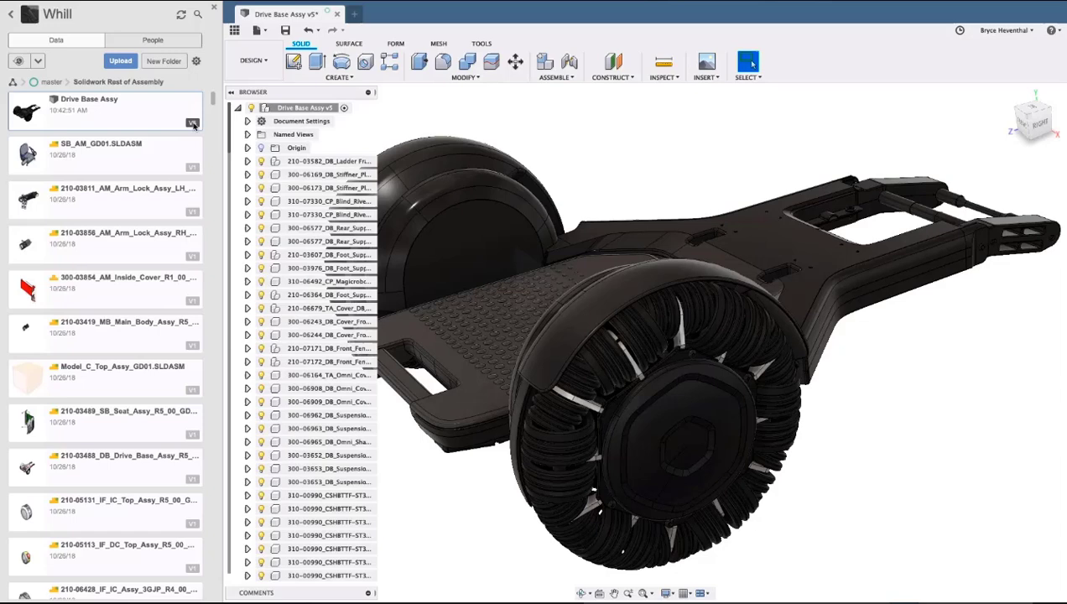
# Step: Review Drive Base Assy's details and which designs it is used in
pyautogui.click(168, 116)
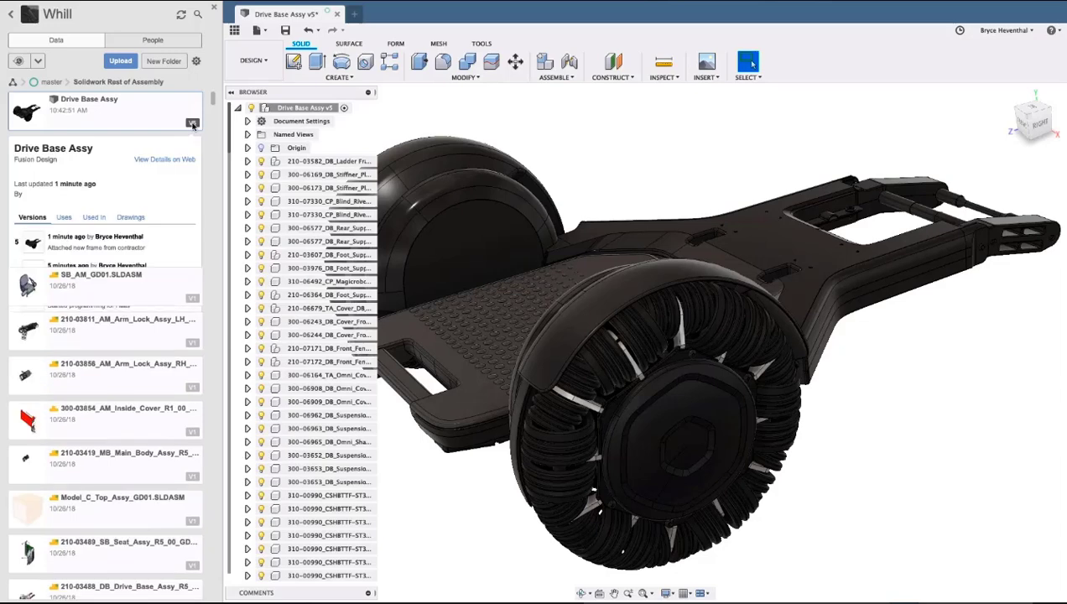
pyautogui.click(94, 217)
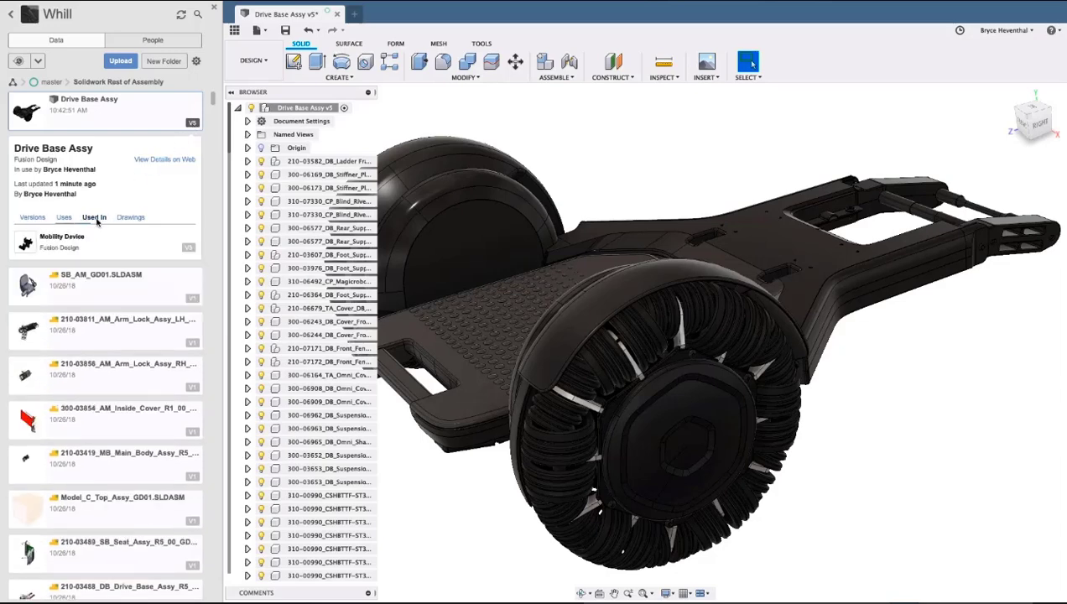
pyautogui.click(195, 61)
pyautogui.click(178, 164)
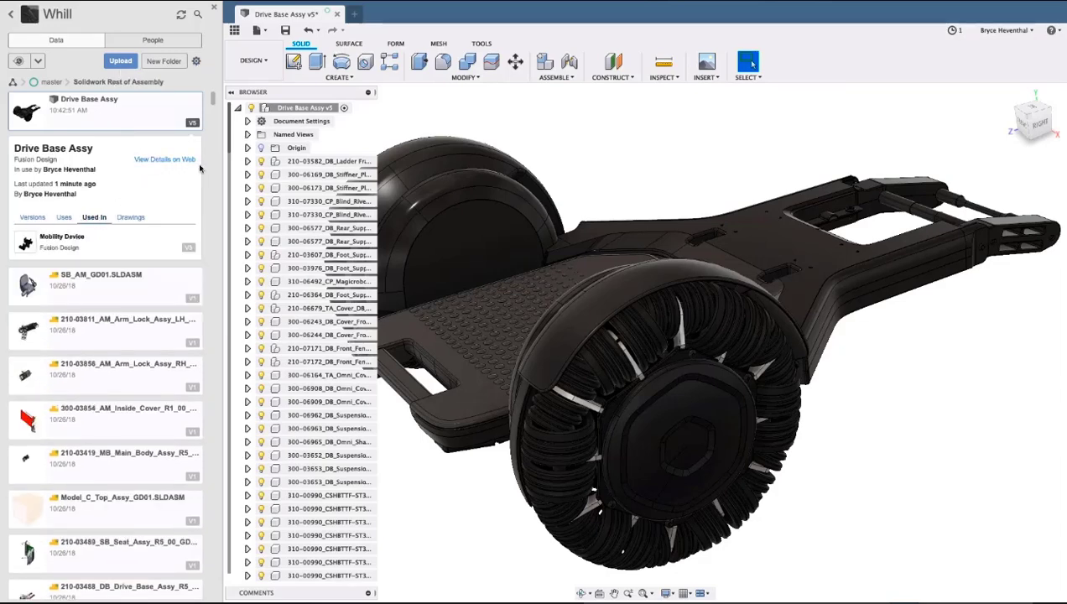
# Step: Save a new version with the description 'Fully Assembled Base Assembly'
pyautogui.hotkey('ctrl', 's')
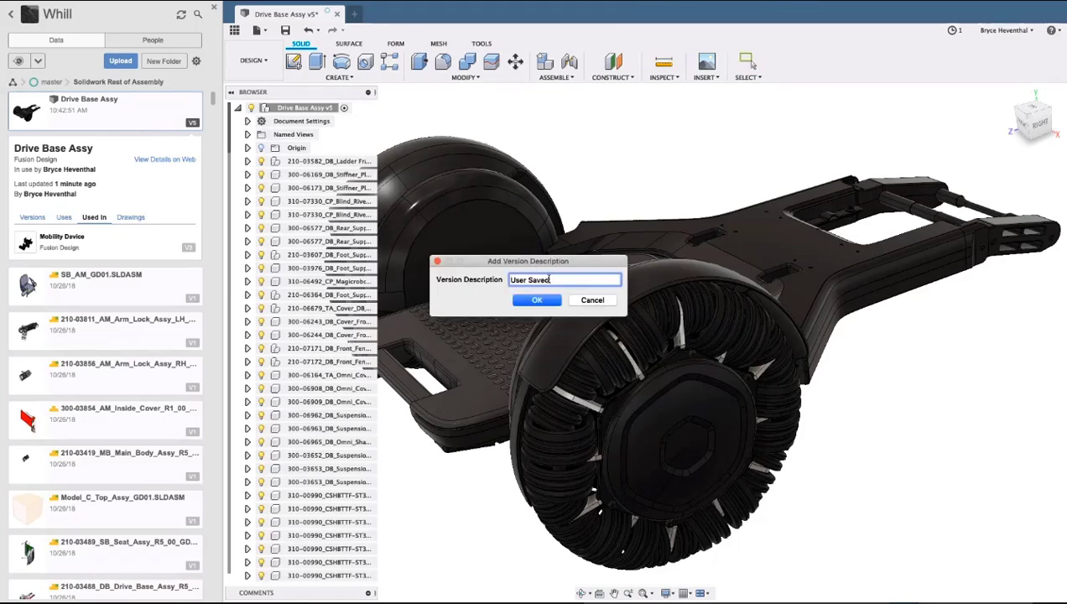
pyautogui.write('Ful')
pyautogui.write('ly Assembled Base Assembly')
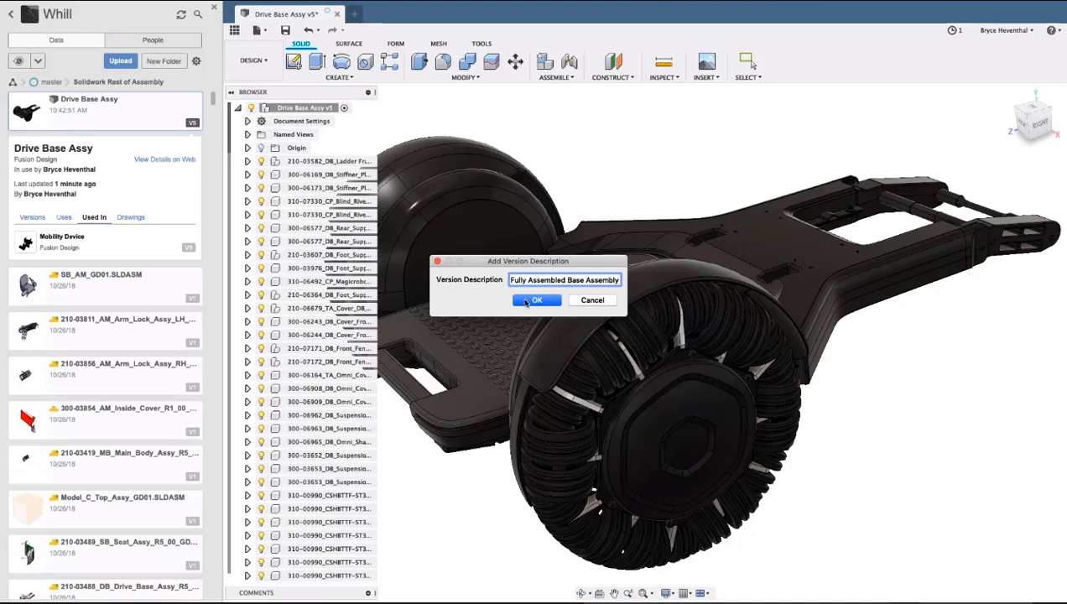
pyautogui.click(523, 299)
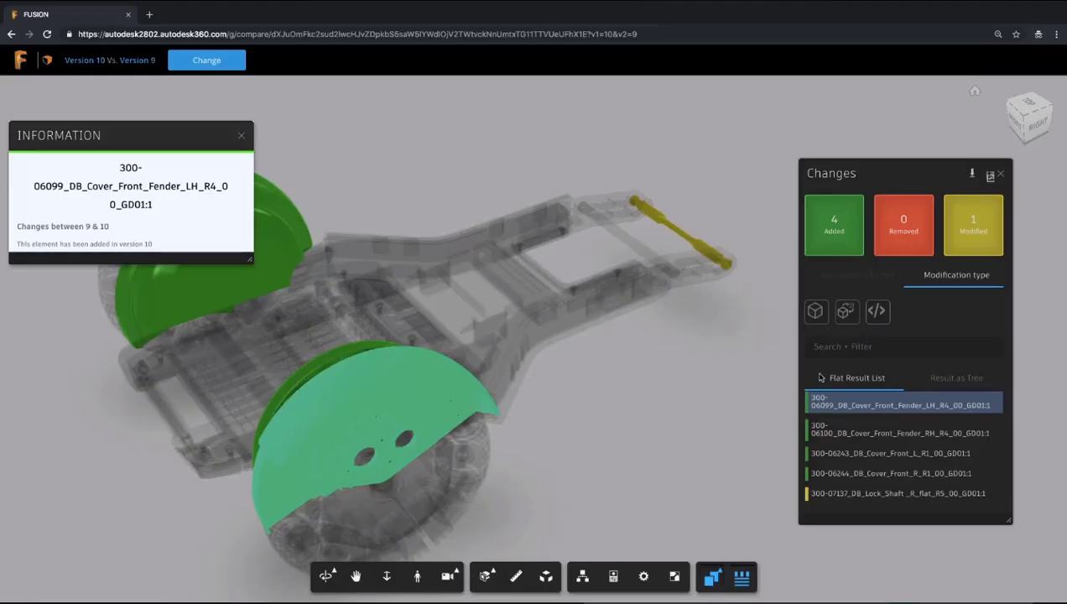
# Step: Compare Lock_Shaft's version 9 and version 10 shapes and show its mass in each version
pyautogui.click(699, 246)
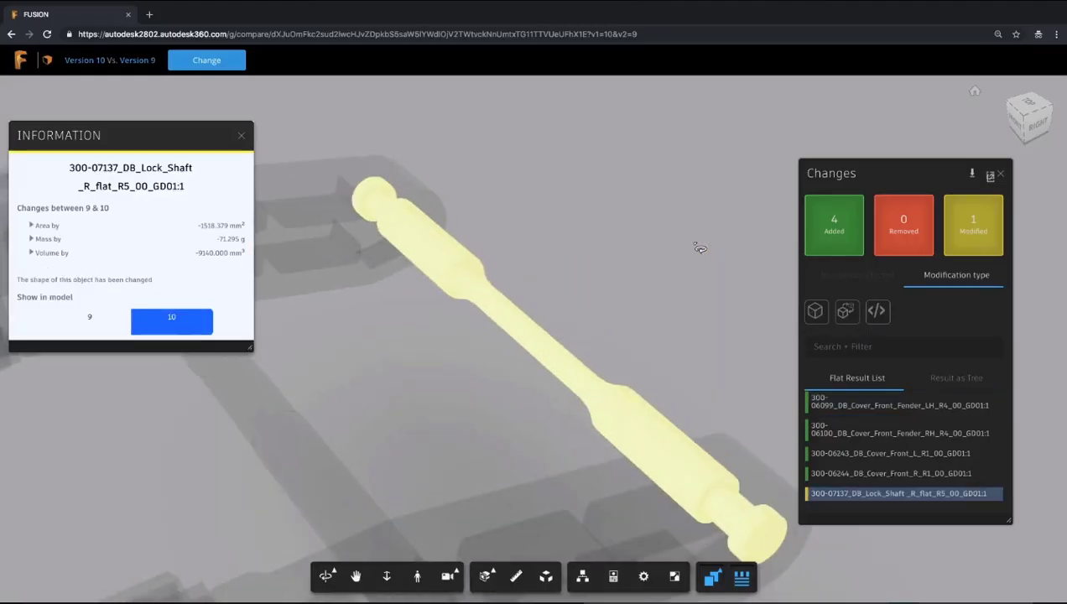
pyautogui.click(94, 316)
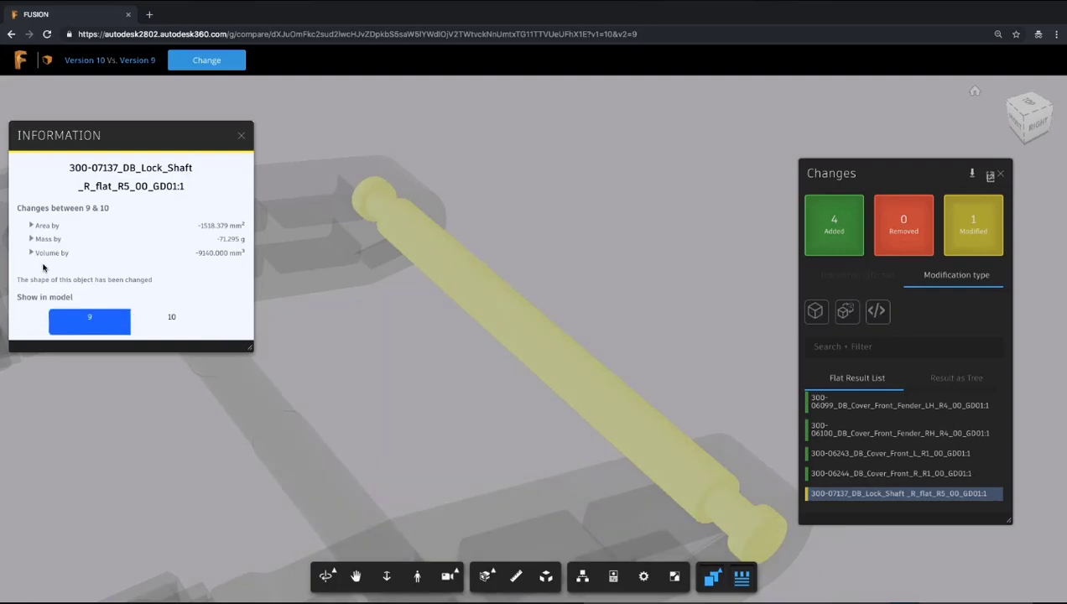
pyautogui.click(34, 241)
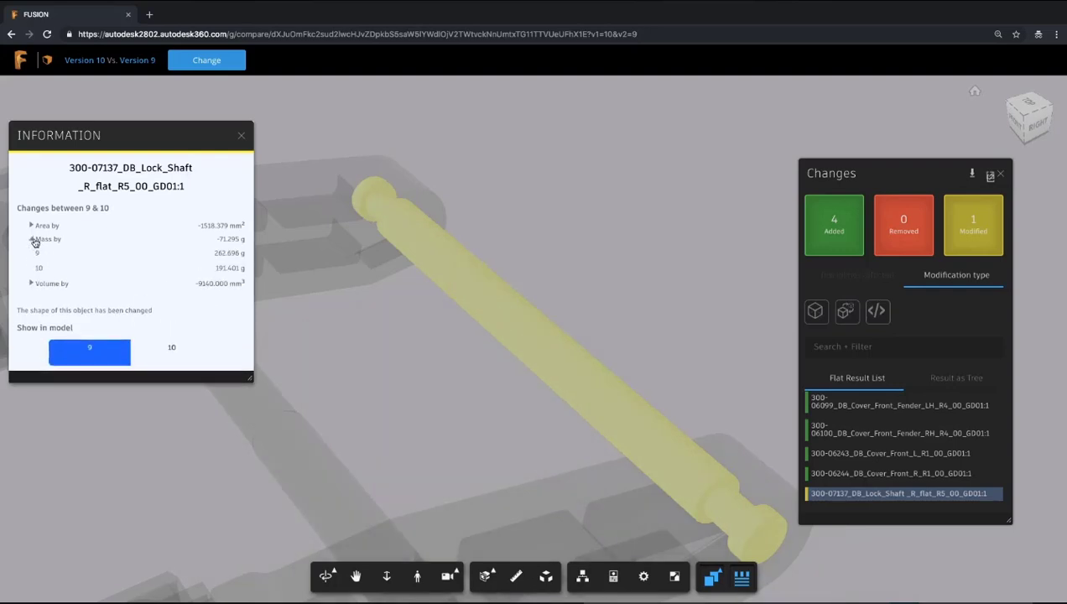
pyautogui.click(168, 353)
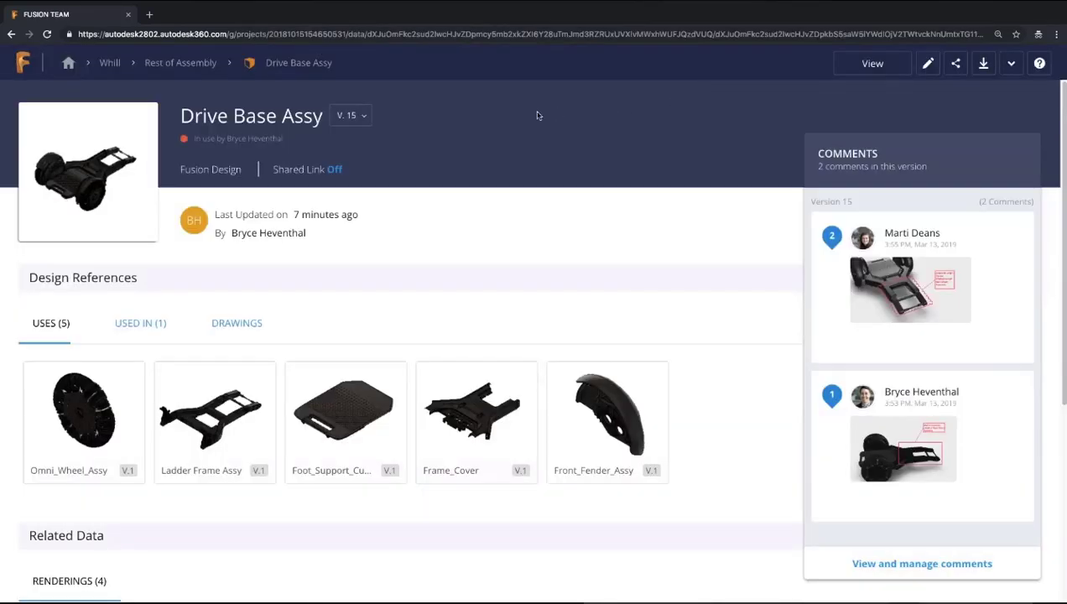
# Step: Promote version 14 to be the current version of Drive Base Assy
pyautogui.click(365, 118)
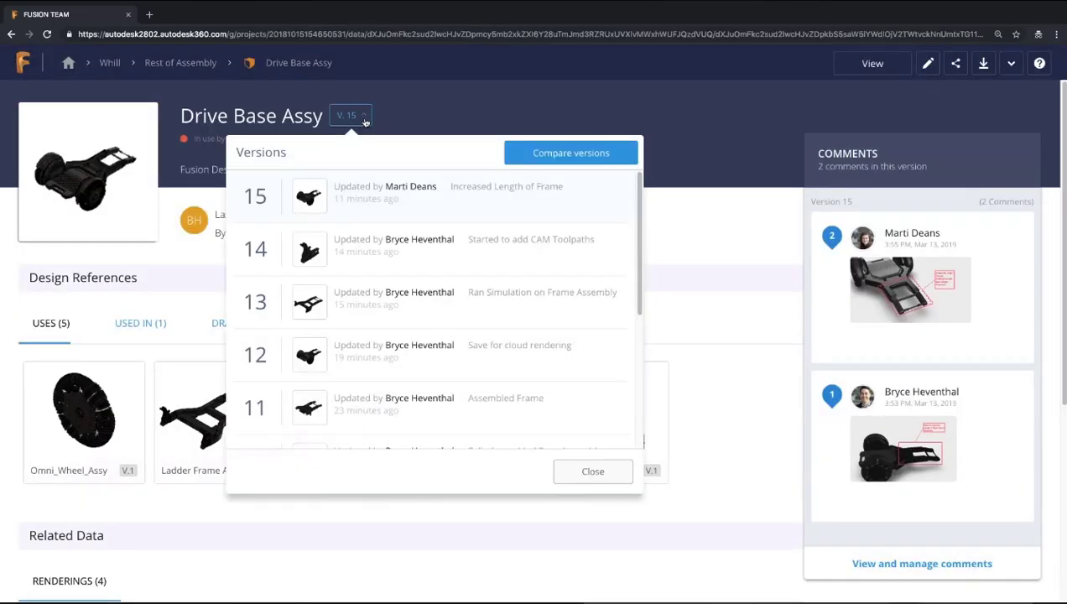
pyautogui.moveTo(432, 248)
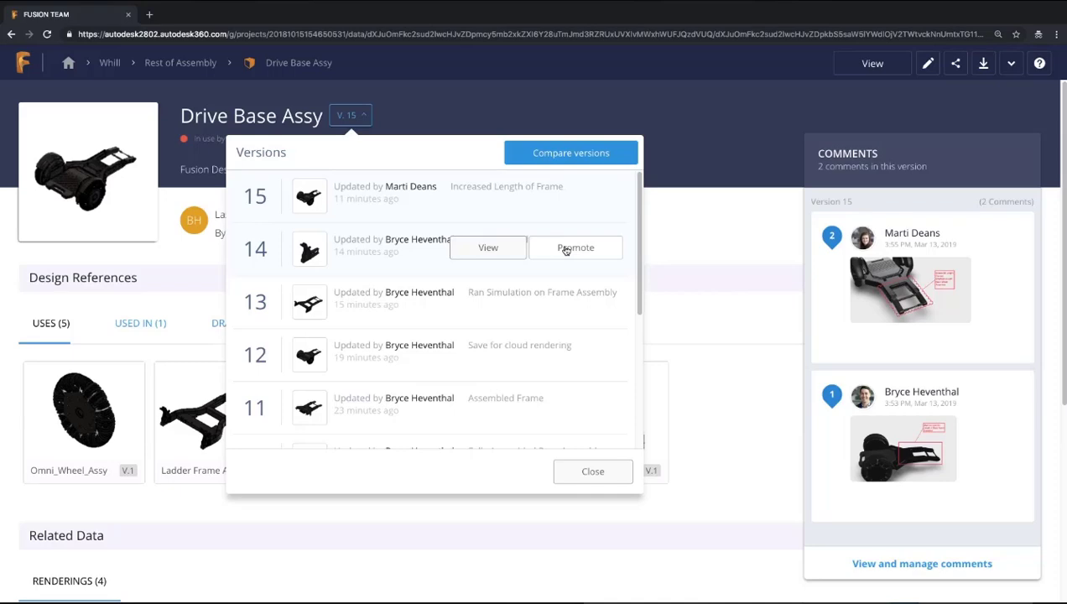
pyautogui.click(567, 247)
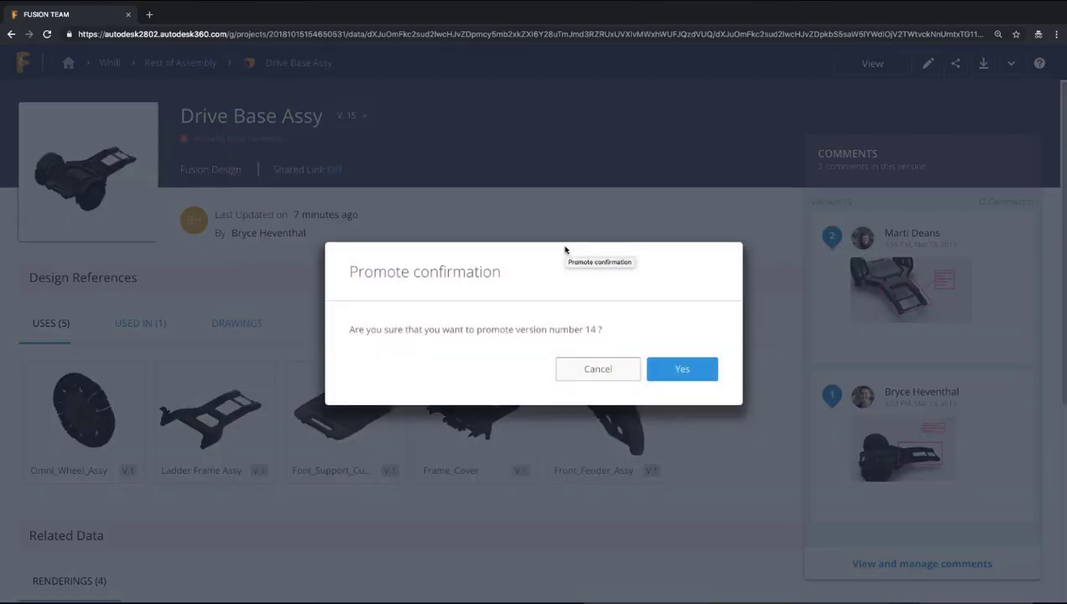
pyautogui.click(683, 369)
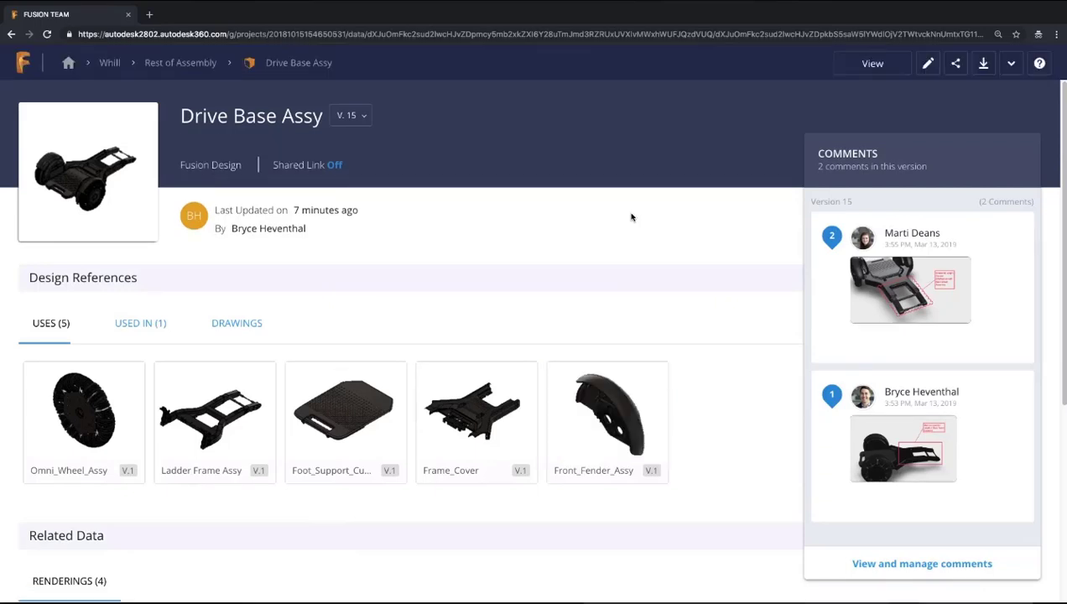
# Step: Preview the second rendering at full size, then open the newer markup comment in the 3D viewer
pyautogui.scroll(-4, 631, 218)
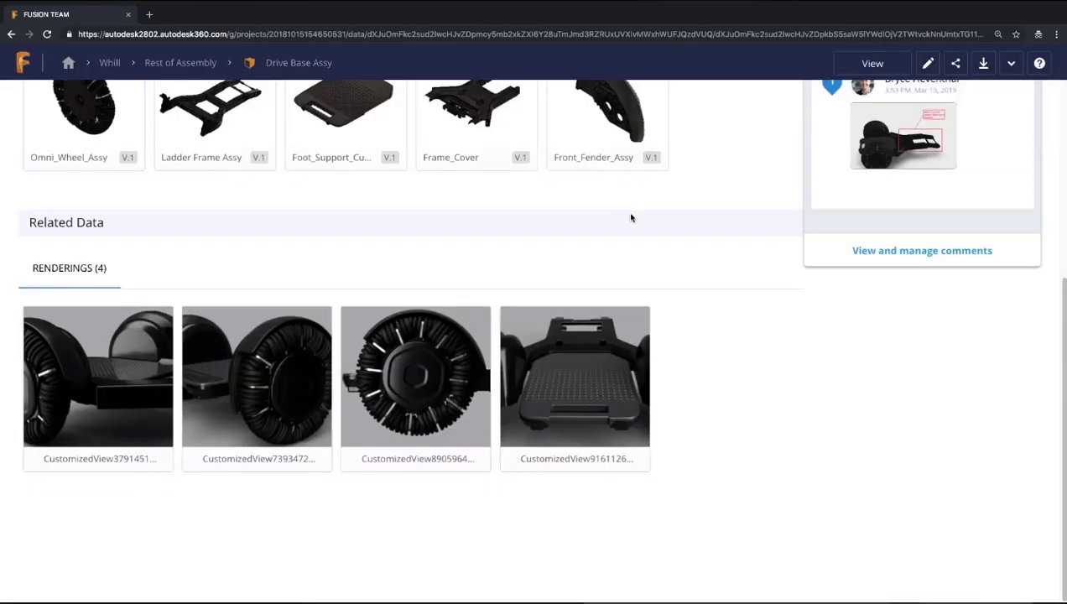
pyautogui.click(267, 382)
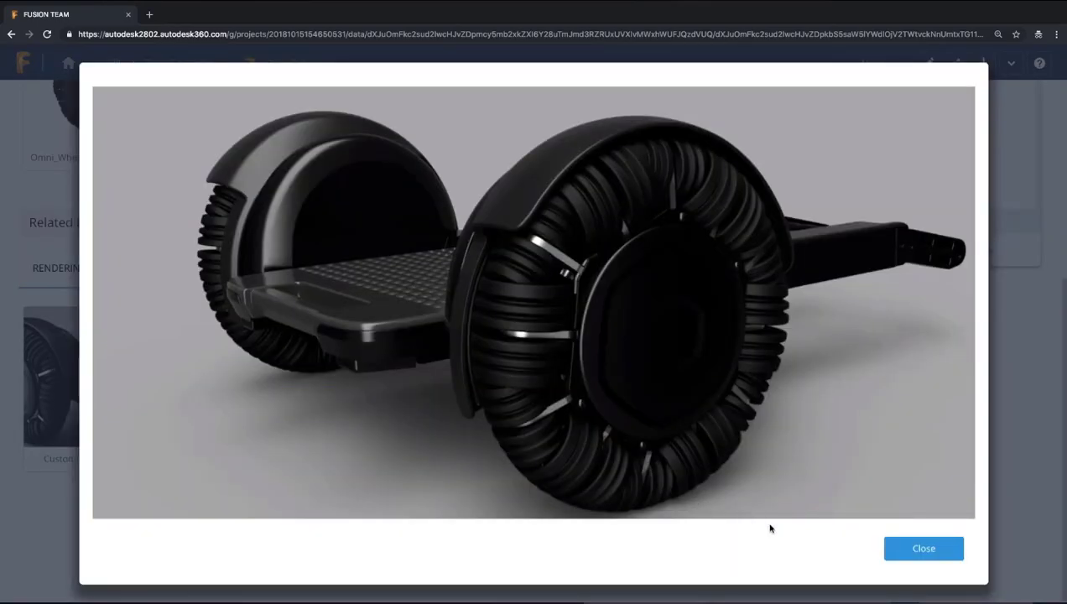
pyautogui.click(919, 549)
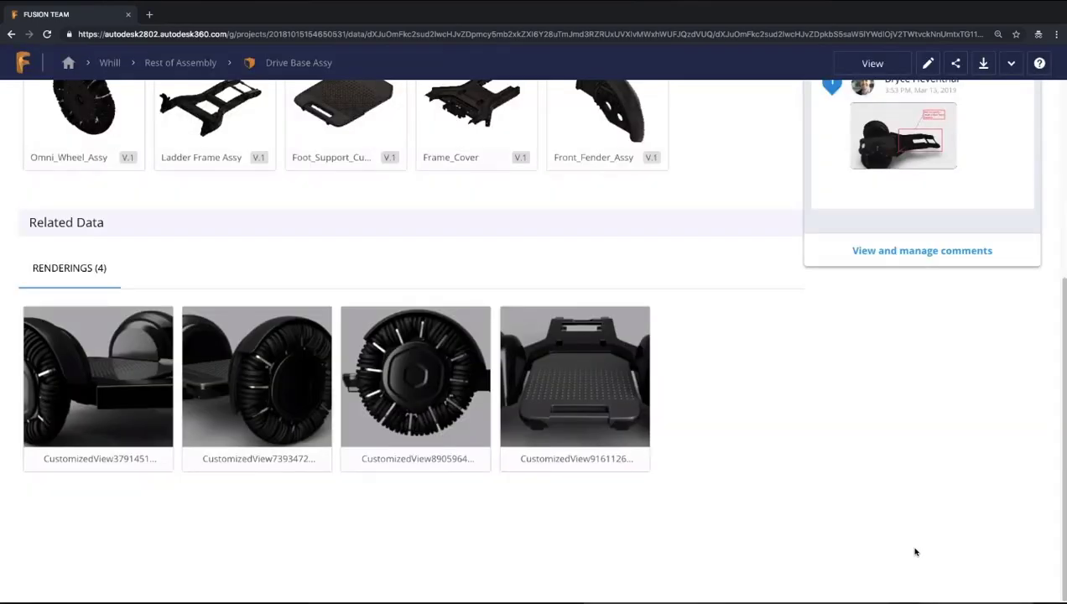
pyautogui.scroll(4, 916, 552)
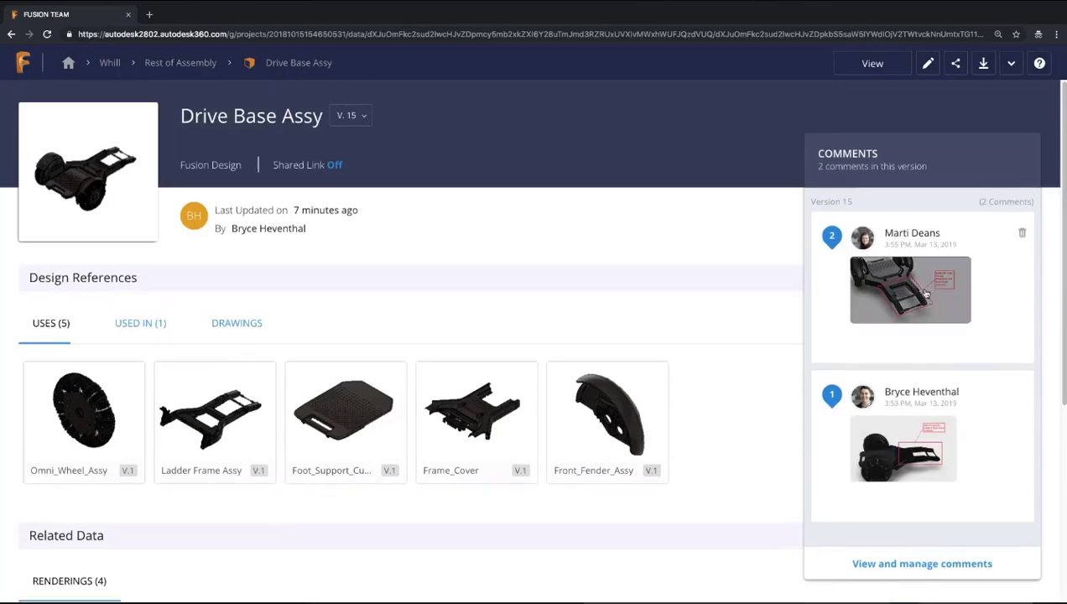
pyautogui.click(926, 287)
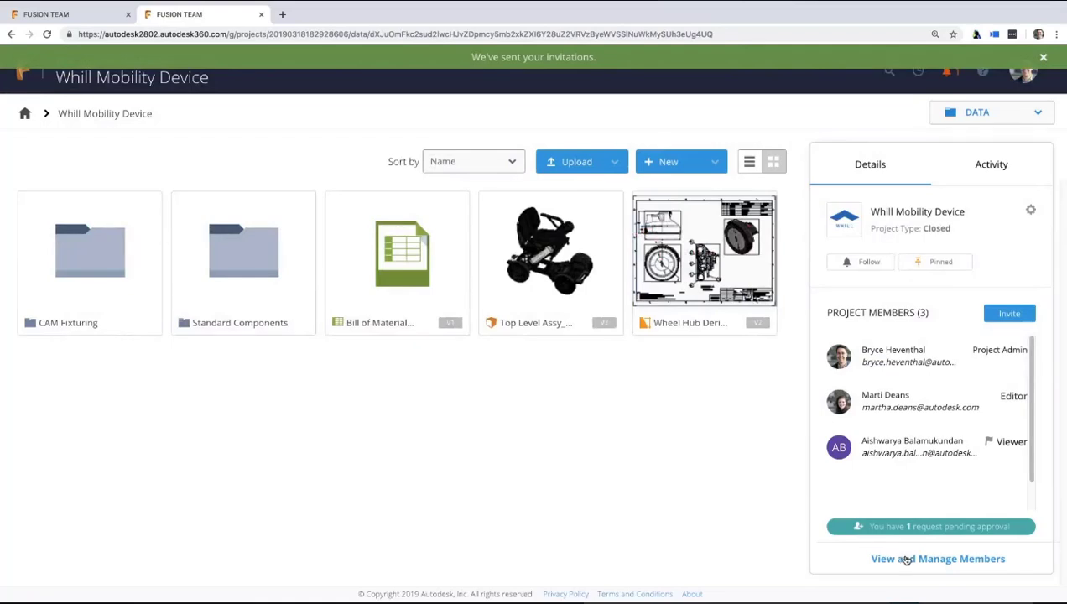
# Step: Change the third member's role from Viewer to Editor and approve the one pending join request
pyautogui.click(907, 560)
pyautogui.click(728, 389)
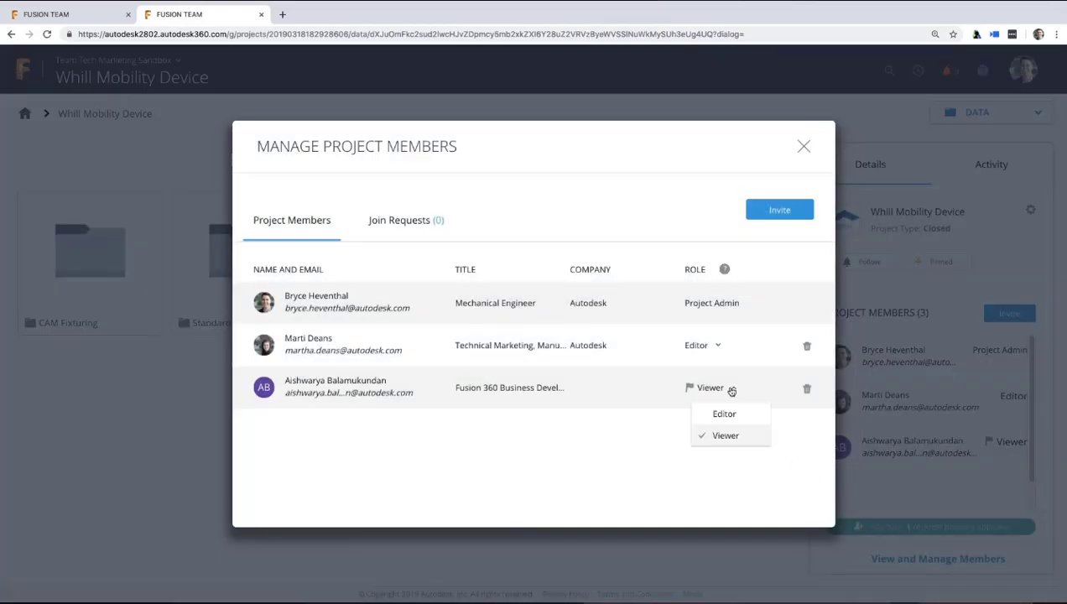
pyautogui.click(723, 414)
pyautogui.click(417, 227)
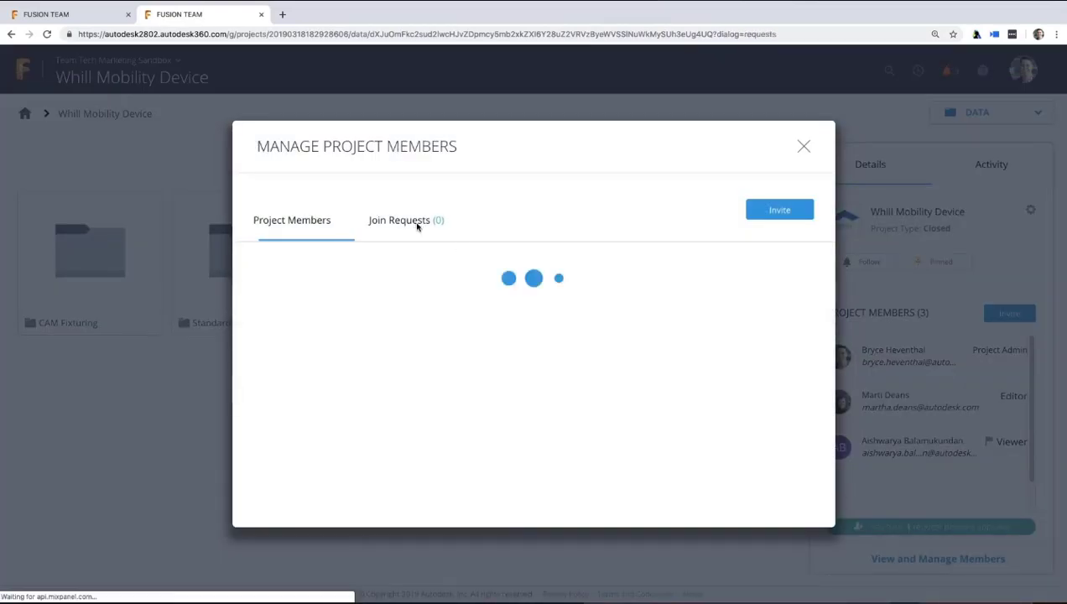
pyautogui.click(681, 306)
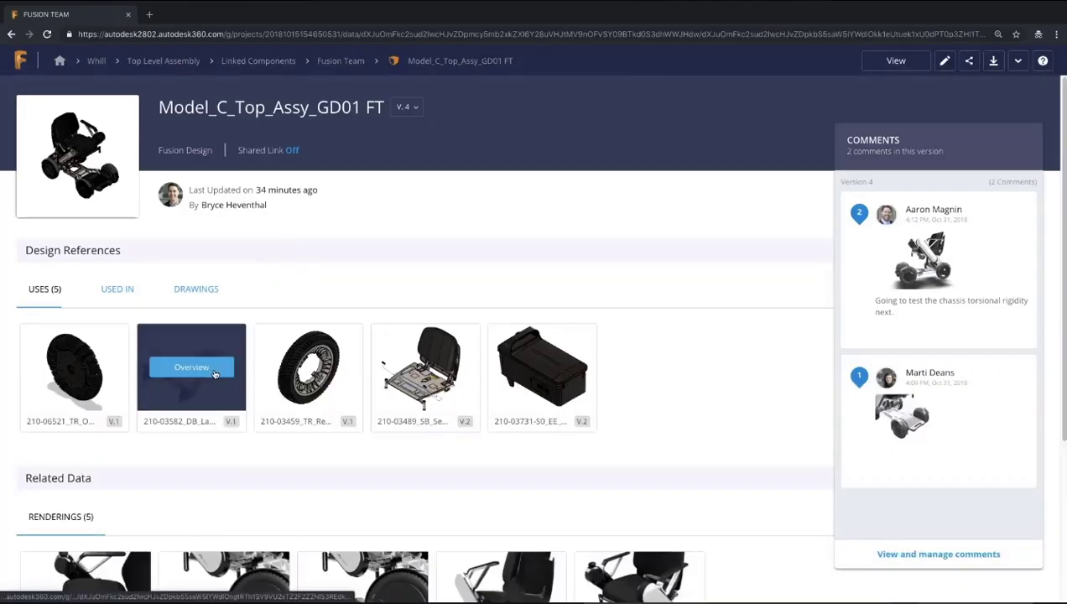
# Step: View a wheelchair rendering at full size, then close the preview
pyautogui.scroll(-3, 201, 374)
pyautogui.click(500, 384)
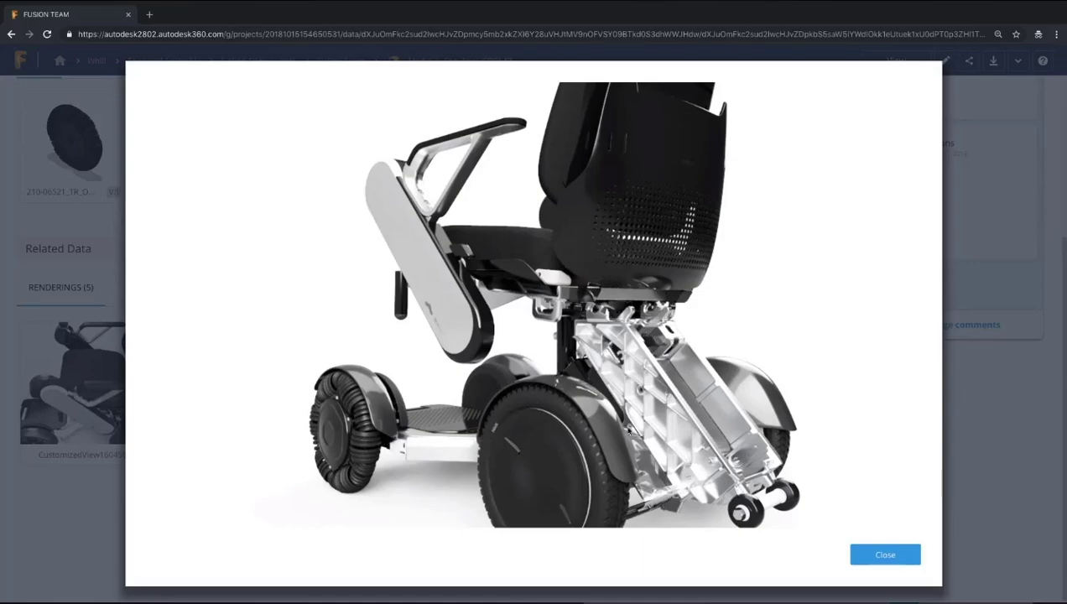
pyautogui.click(877, 554)
pyautogui.scroll(3, 879, 554)
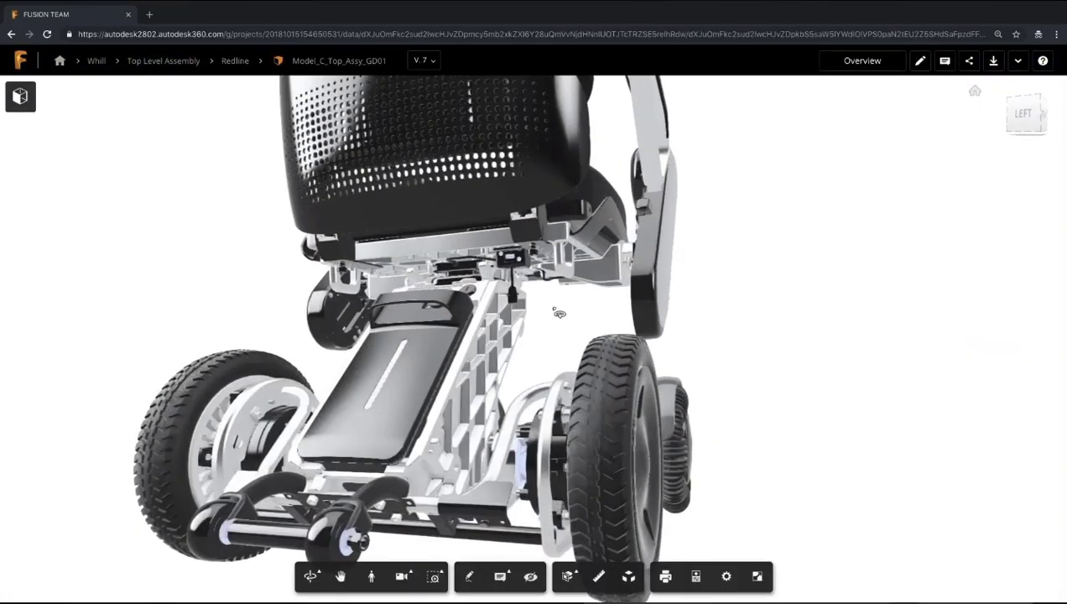
# Step: Draw a callout around the rear wheel reading 'START CONCEPT DEFINITION FOR WHEEL FENDERS'
pyautogui.click(469, 577)
pyautogui.click(334, 580)
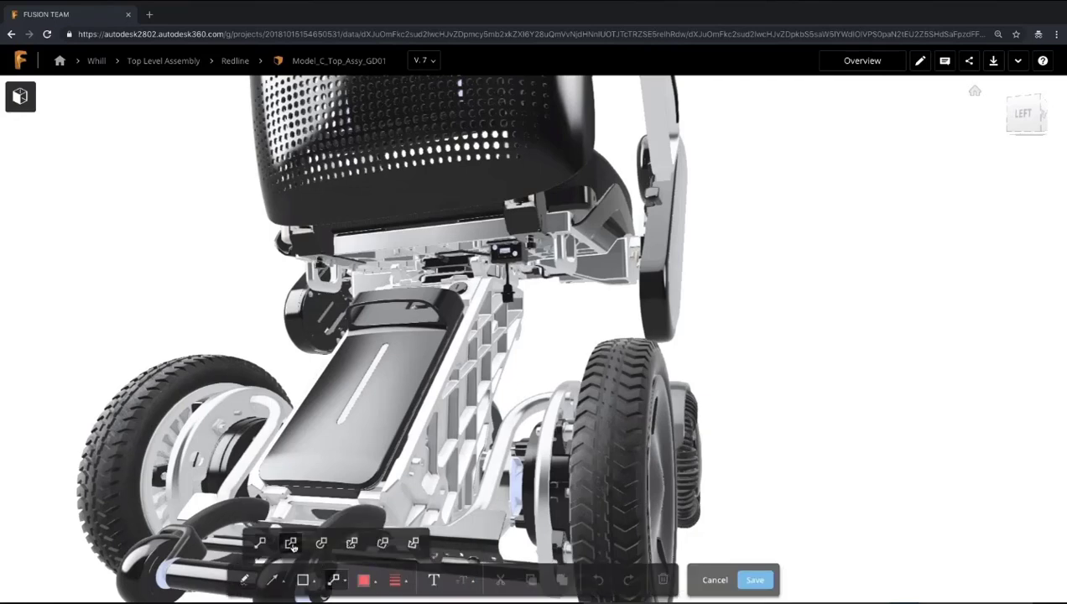
pyautogui.moveTo(446, 339); pyautogui.dragTo(705, 520)
pyautogui.click(875, 349)
pyautogui.write('START CONCEPT DEFINITION FOR WHEEL FENDERS')
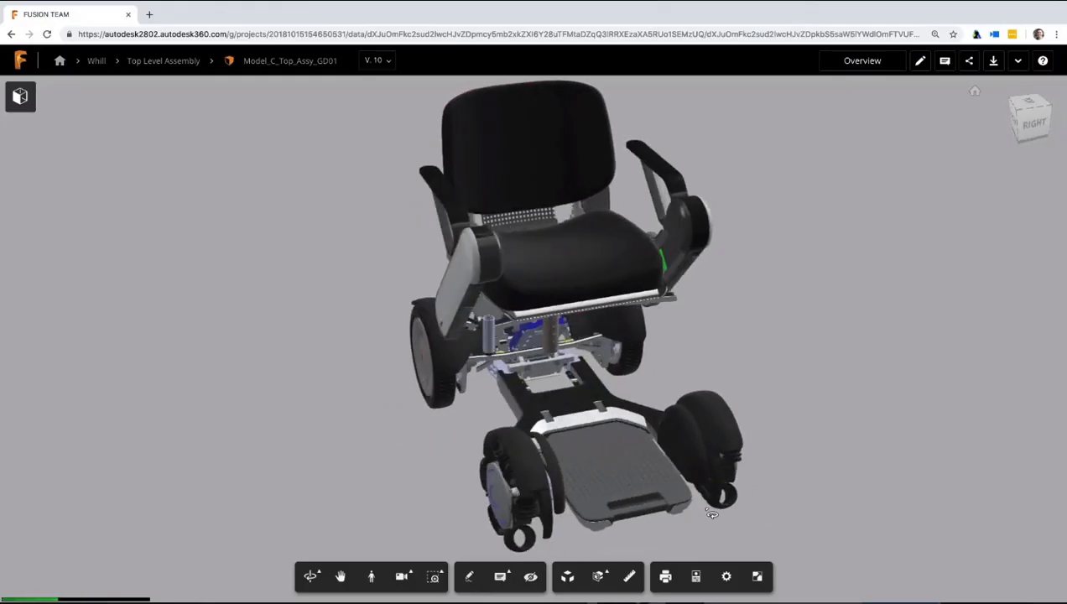
# Step: Measure the footplate slot end to end: 124.5 mm (X 10.2, Y 5.0, Z 124.0 mm)
pyautogui.moveTo(622, 461); pyautogui.dragTo(622, 502)
pyautogui.doubleClick(622, 503)
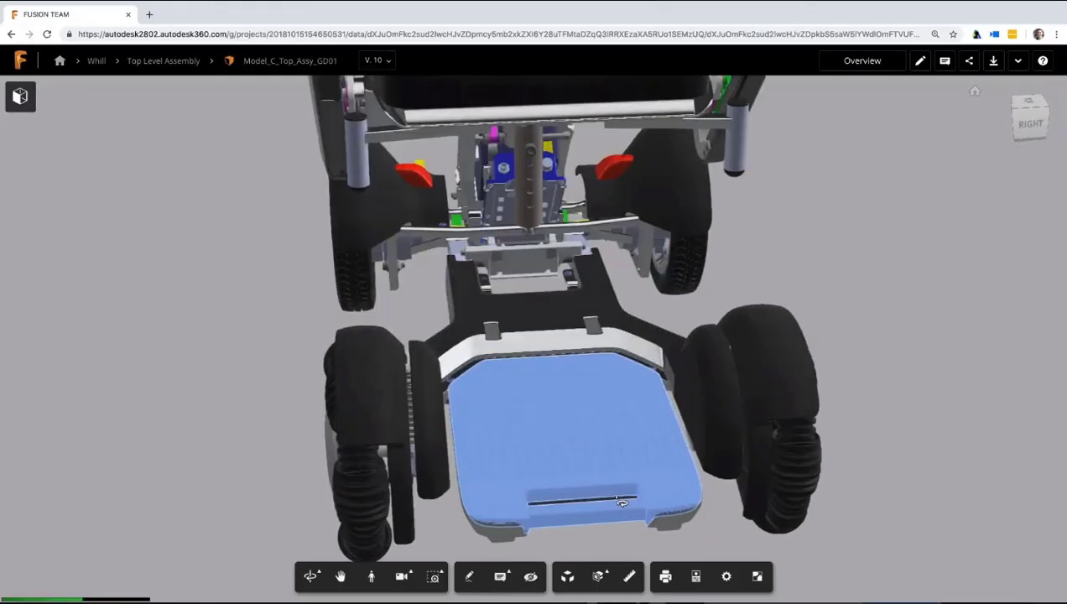
pyautogui.click(630, 576)
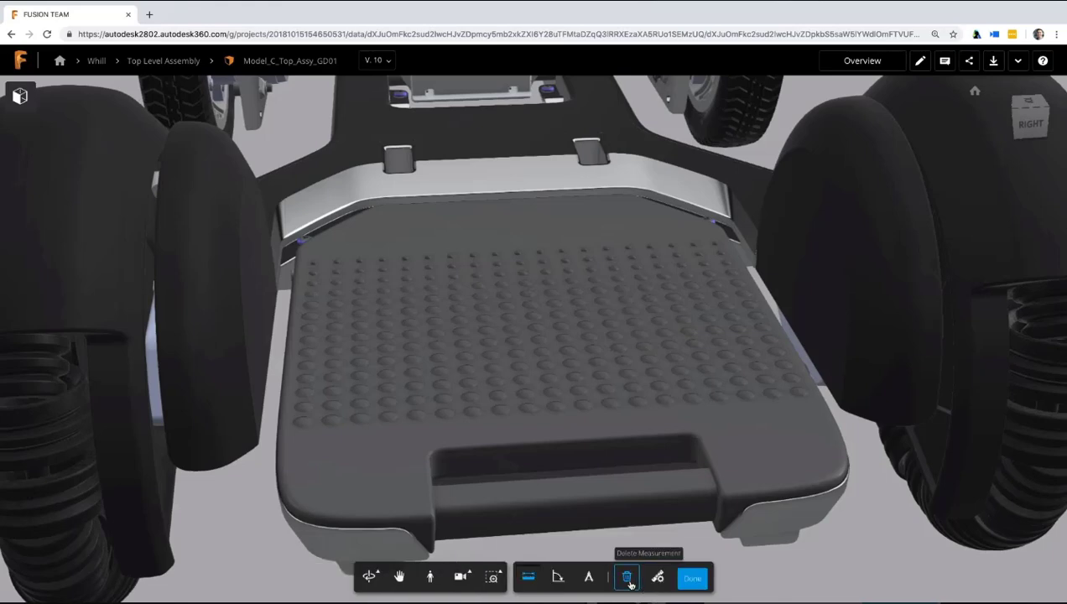
pyautogui.click(702, 460)
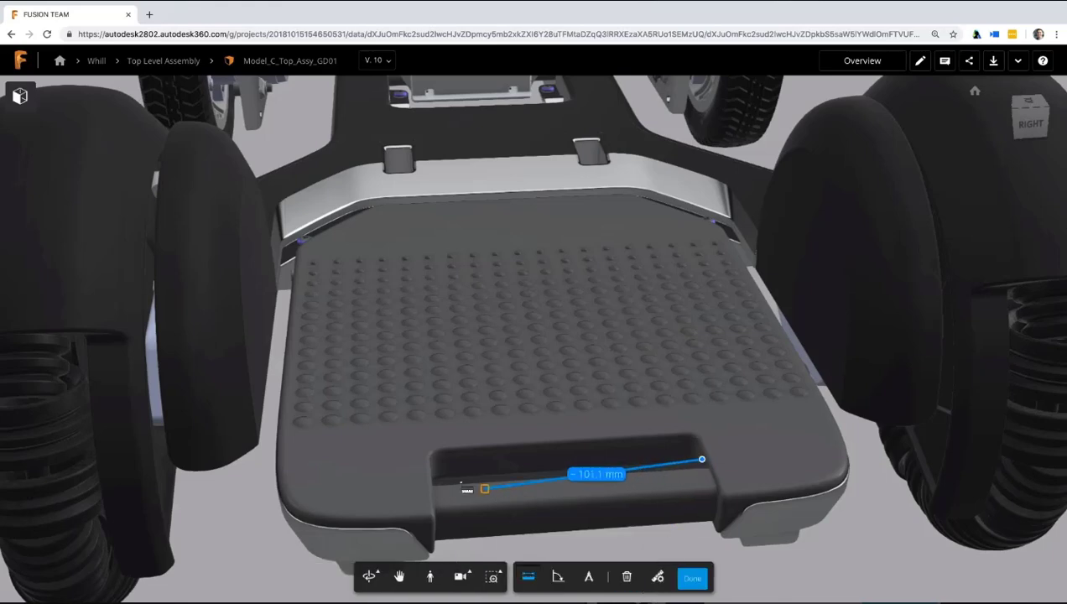
pyautogui.click(429, 480)
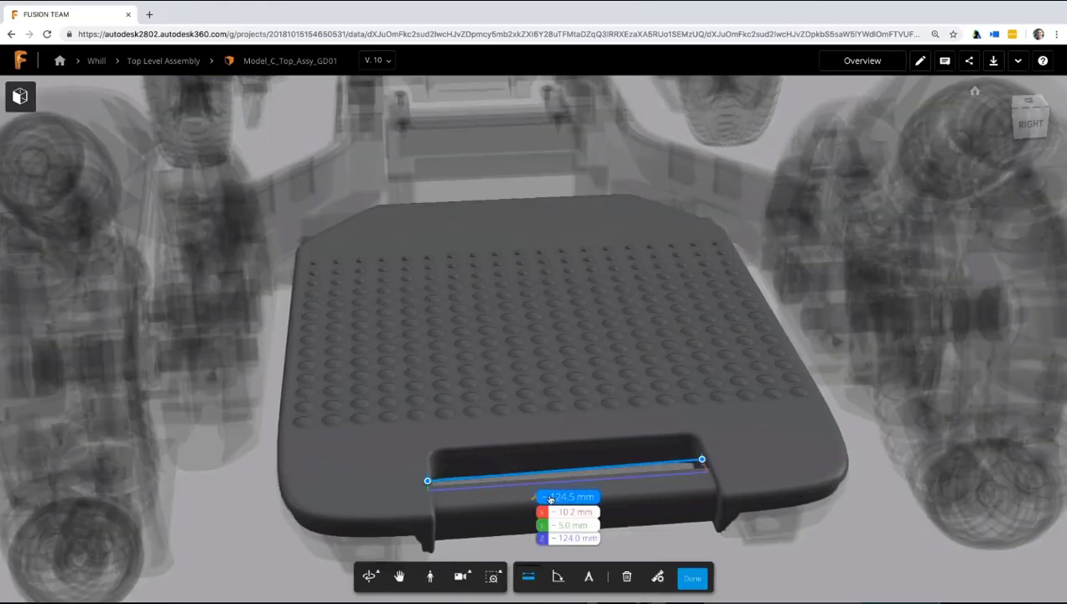
pyautogui.moveTo(645, 547); pyautogui.dragTo(562, 552)
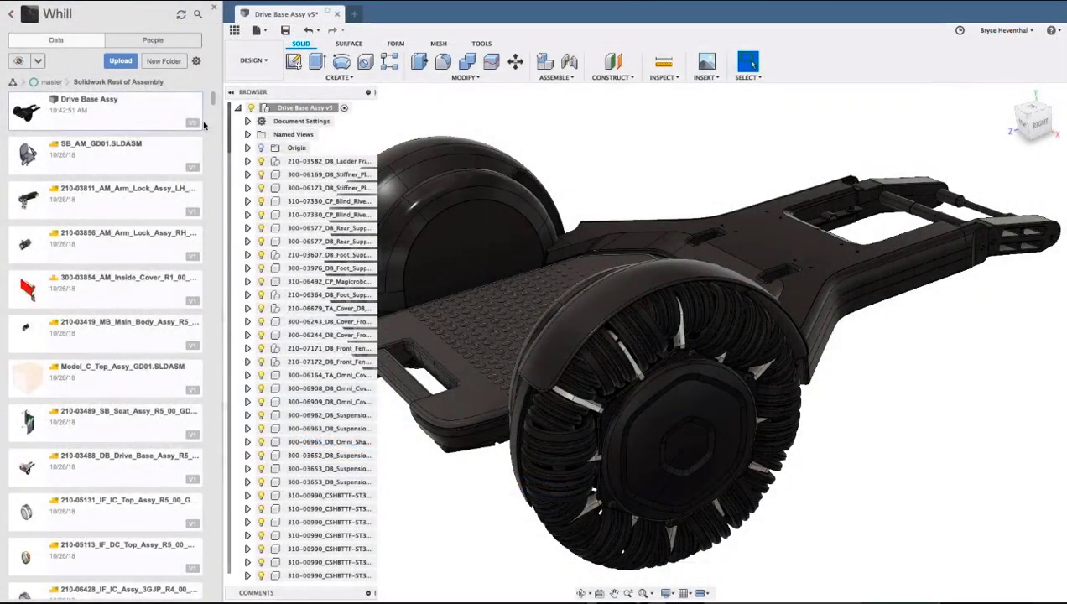
# Step: Review Drive Base Assy's details and which designs it is used in
pyautogui.click(193, 124)
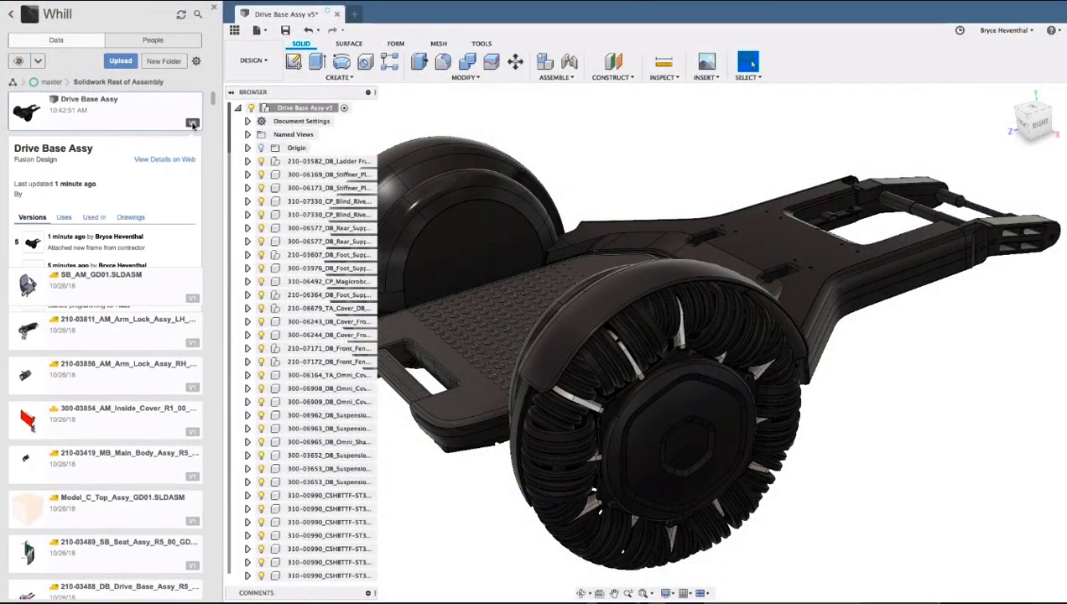
pyautogui.click(95, 217)
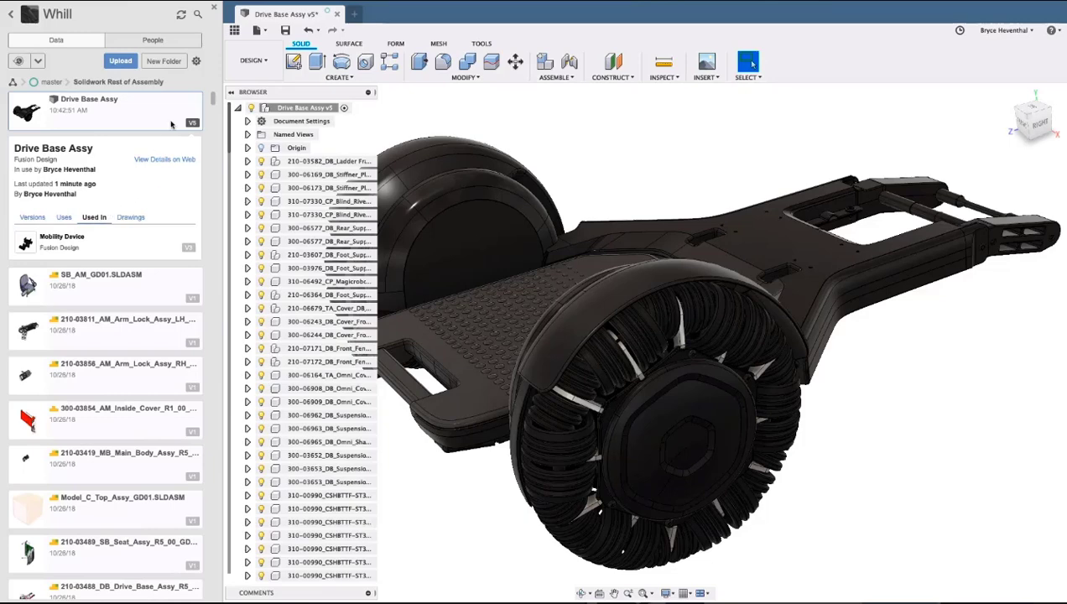
pyautogui.click(197, 64)
pyautogui.click(176, 155)
# Step: Save a version described 'Fully Assembled Base Assembly', then switch Fusion 360 to working offline
pyautogui.hotkey('ctrl', 's')
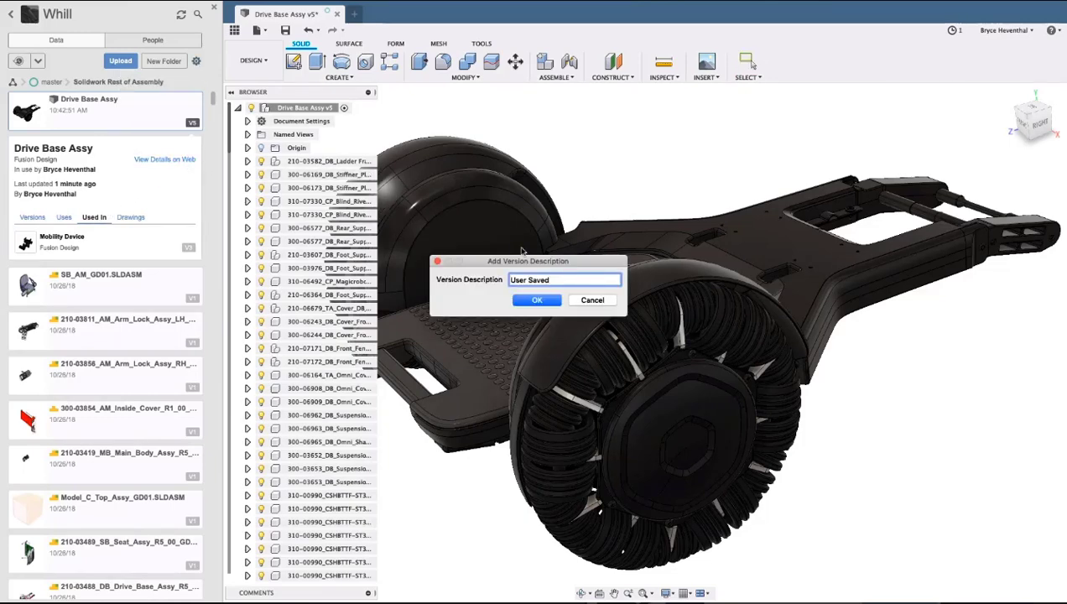
pyautogui.moveTo(553, 283); pyautogui.dragTo(505, 280)
pyautogui.write('Fu')
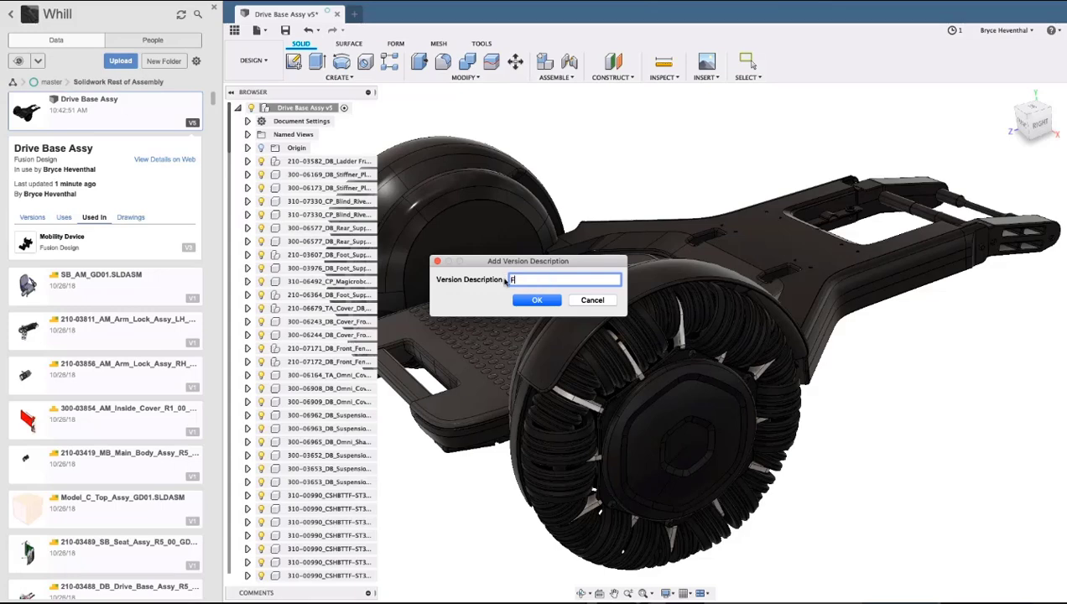
pyautogui.write('lly Assembled Base Assembly')
pyautogui.click(526, 301)
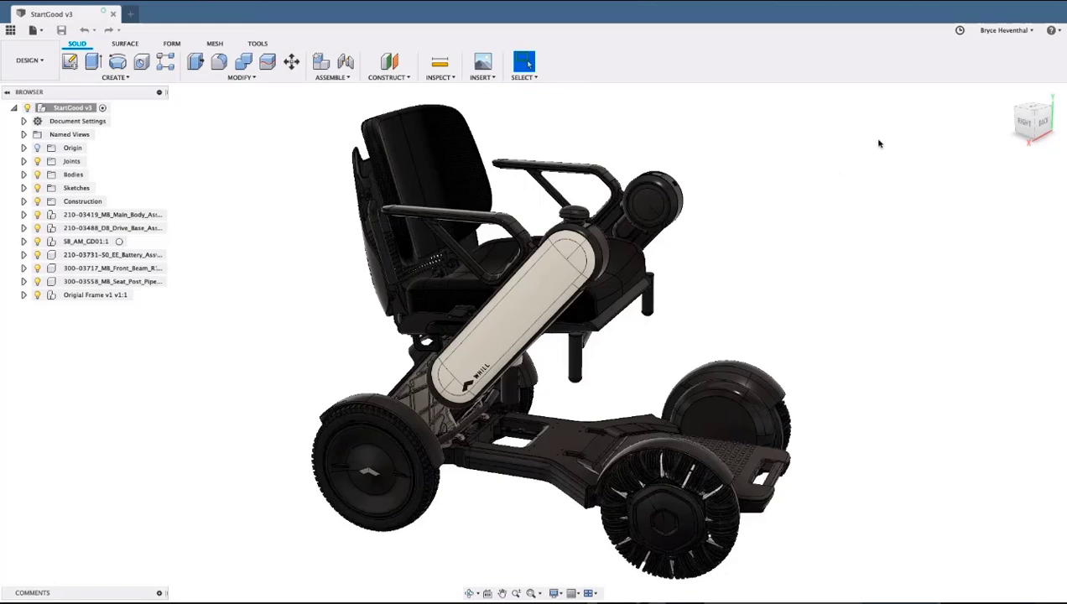
pyautogui.click(959, 30)
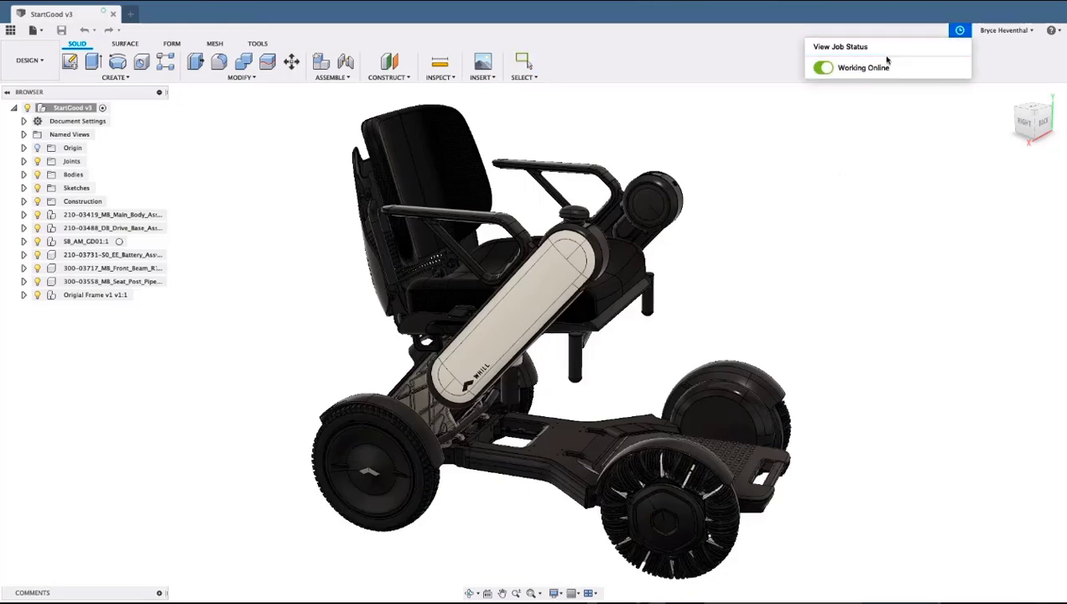
pyautogui.click(824, 69)
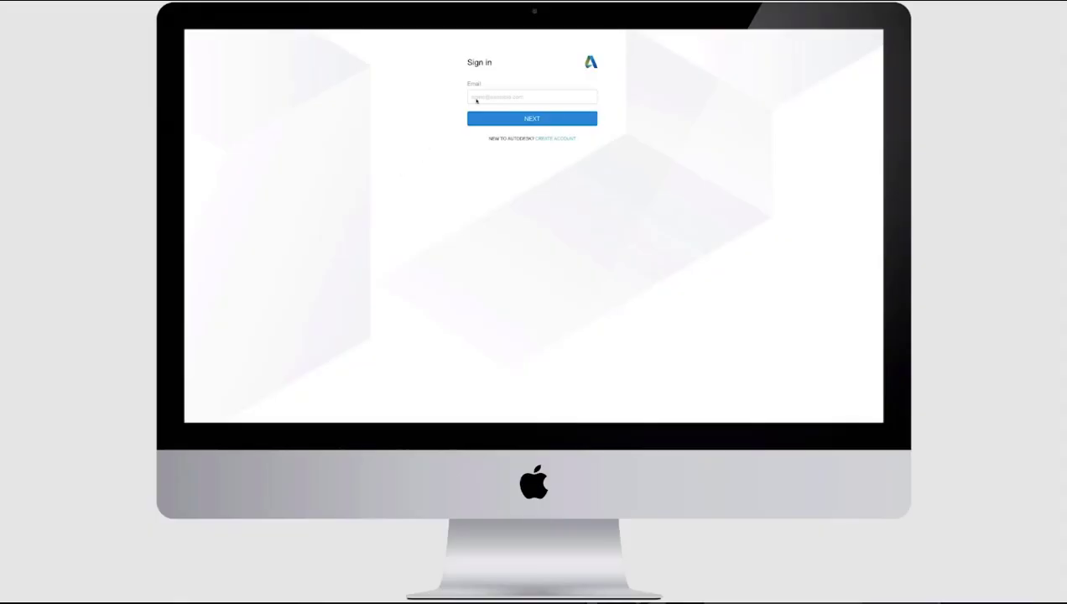
# Step: Enter the Autodesk account e-mail in the sign-in Email field
pyautogui.click(476, 100)
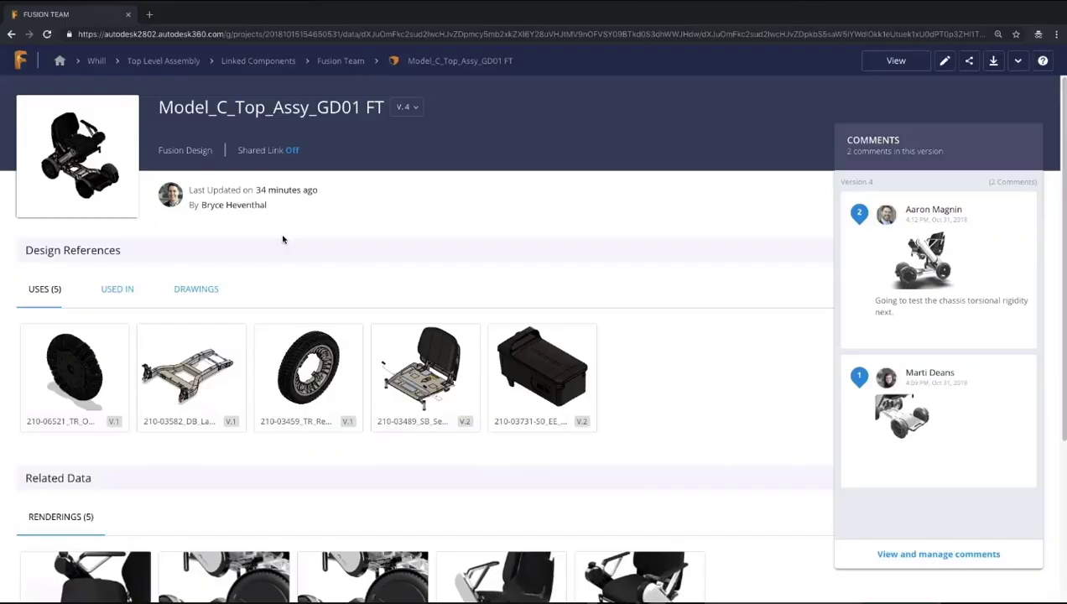
# Step: Enlarge the second rendering under Related Data, then close the preview
pyautogui.scroll(-3, 209, 370)
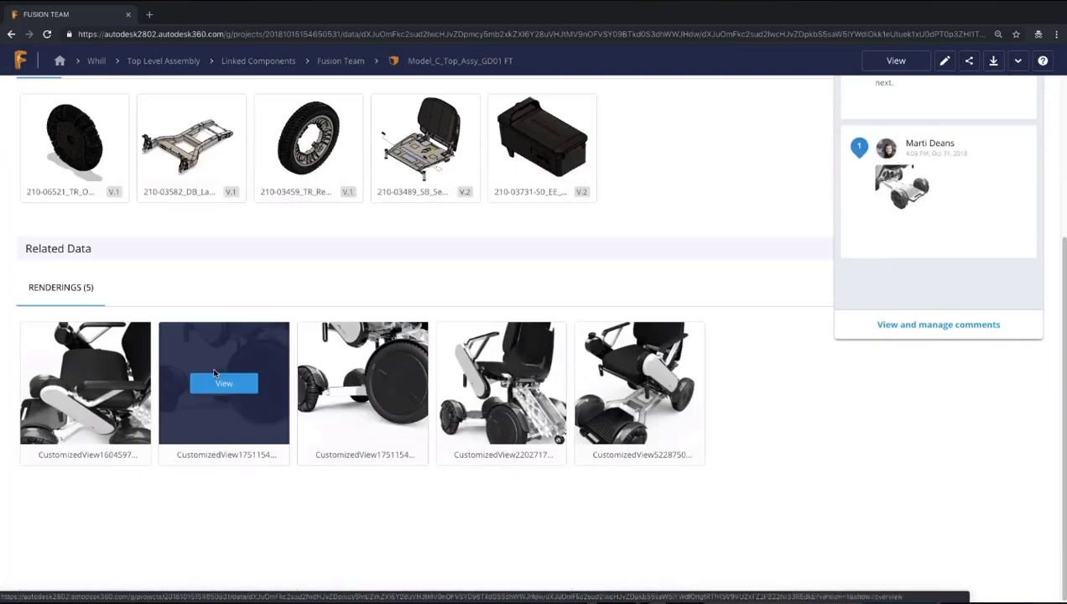
pyautogui.click(493, 385)
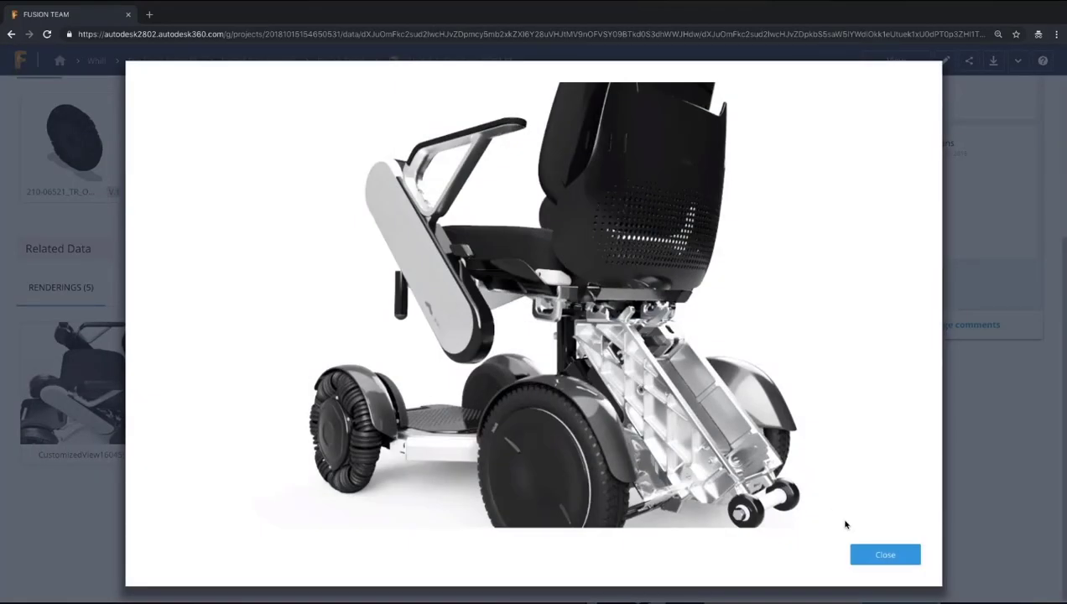
pyautogui.click(881, 554)
pyautogui.scroll(3, 878, 554)
# Step: In the commented view, box the rear wheel in red with note 'START CONCEPT DEFINITION FOR WHEEL FENDERS'
pyautogui.click(923, 458)
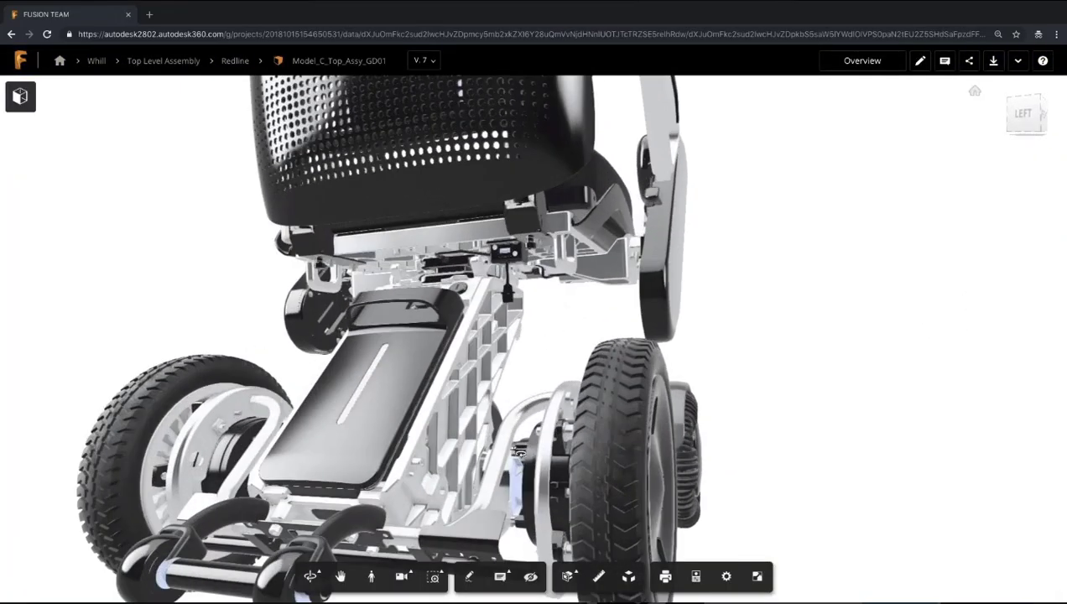
pyautogui.click(469, 577)
pyautogui.click(334, 580)
pyautogui.click(300, 549)
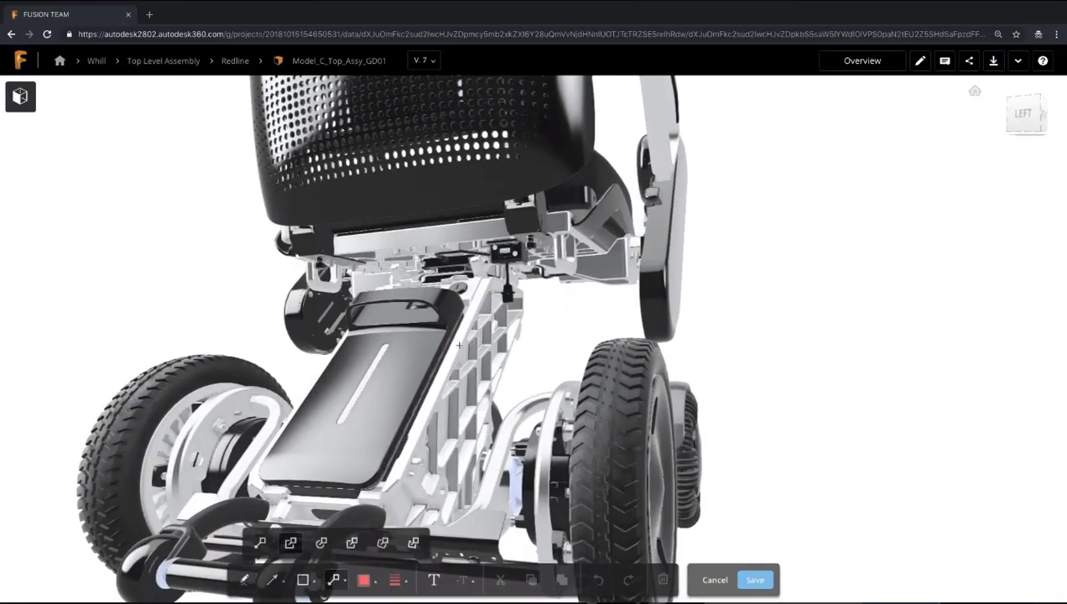
pyautogui.moveTo(443, 338); pyautogui.dragTo(707, 522)
pyautogui.click(859, 411)
pyautogui.write('START CONCEPT DEFINITION FOR WHEEL FENDERS')
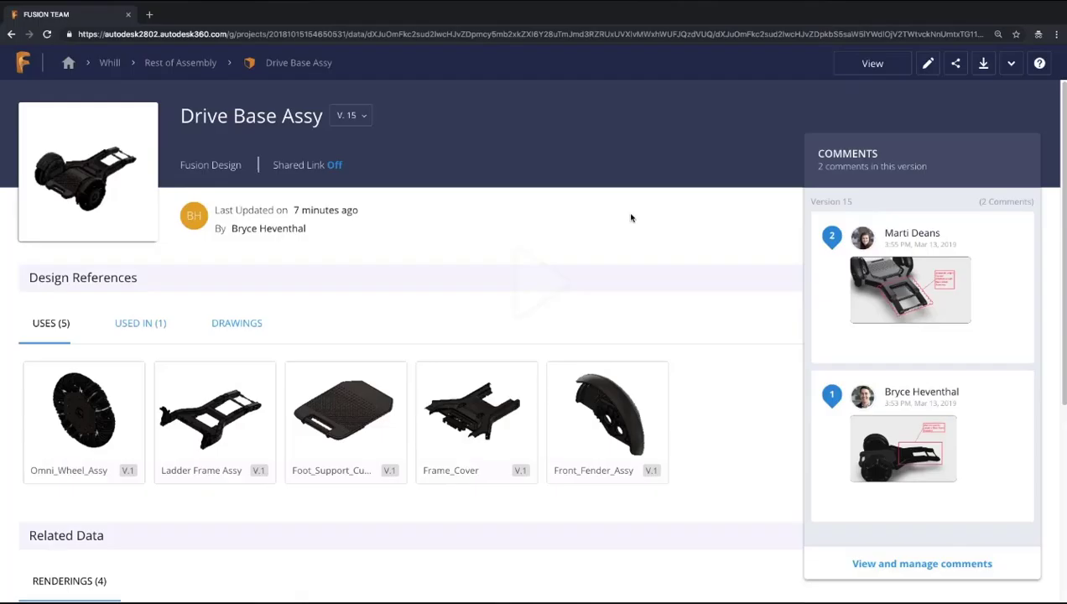
# Step: Preview the second Drive Base Assy rendering, then open the top comment's markup about back-wheel interference
pyautogui.scroll(-4, 631, 218)
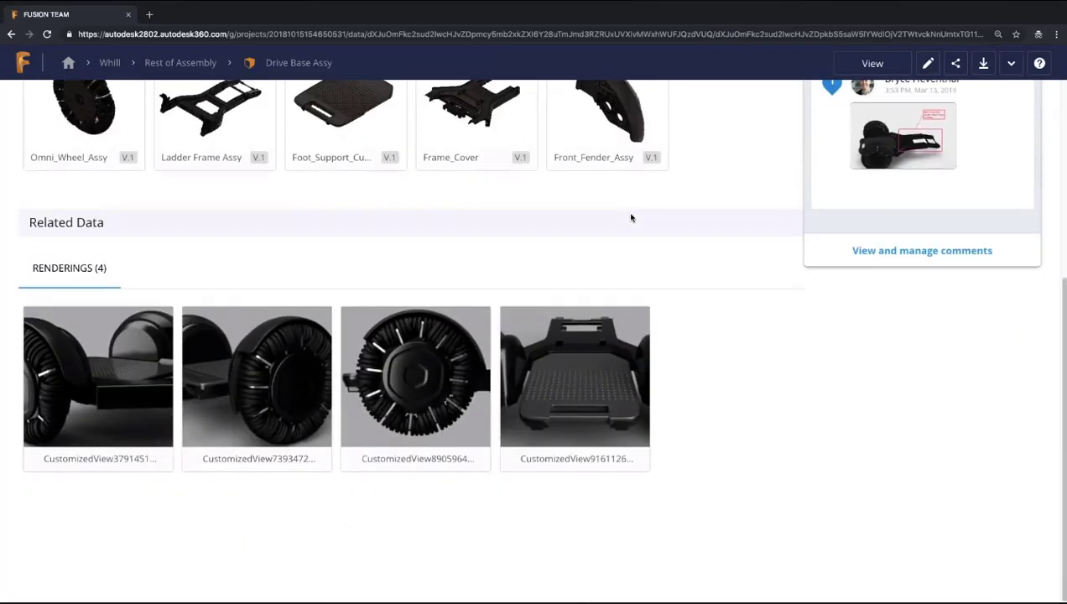
pyautogui.click(257, 377)
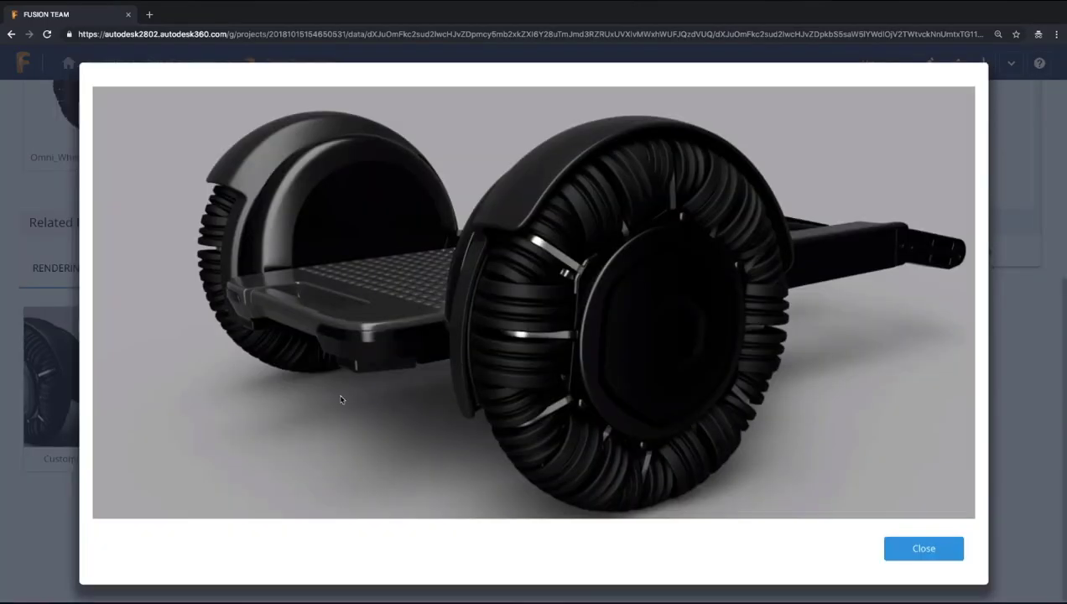
pyautogui.click(910, 547)
pyautogui.scroll(4, 912, 546)
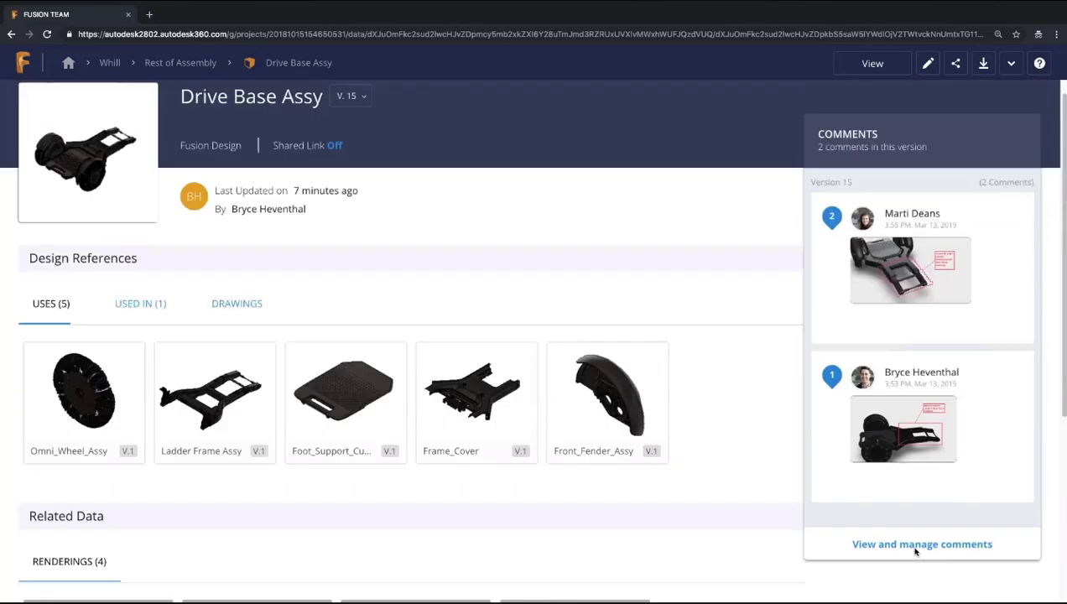
pyautogui.click(925, 288)
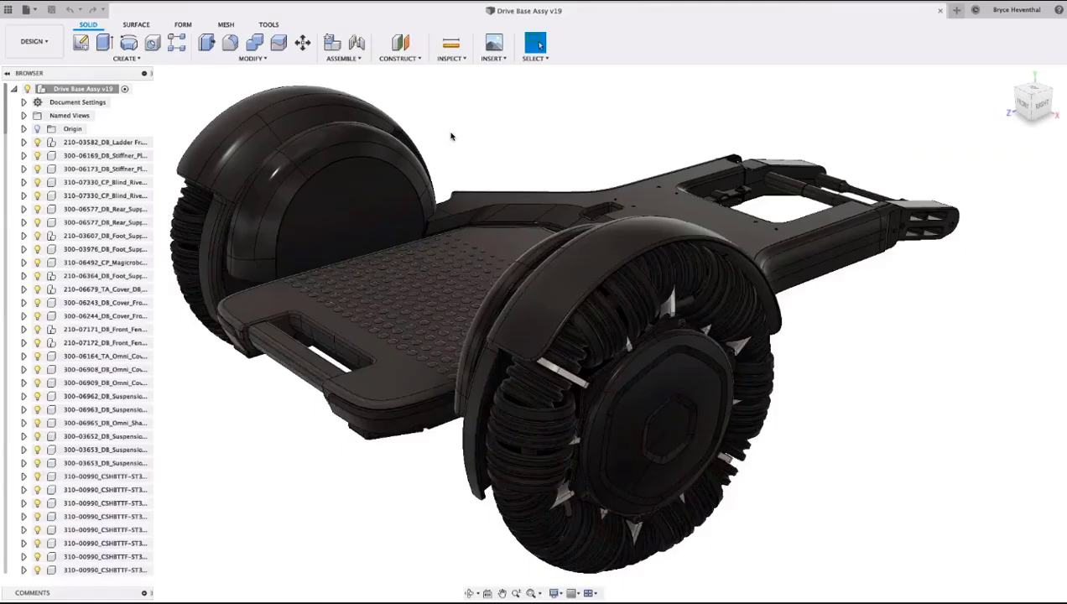
# Step: From the Whill project's Data panel, view Drive Base Assy's version history and web details page
pyautogui.click(10, 11)
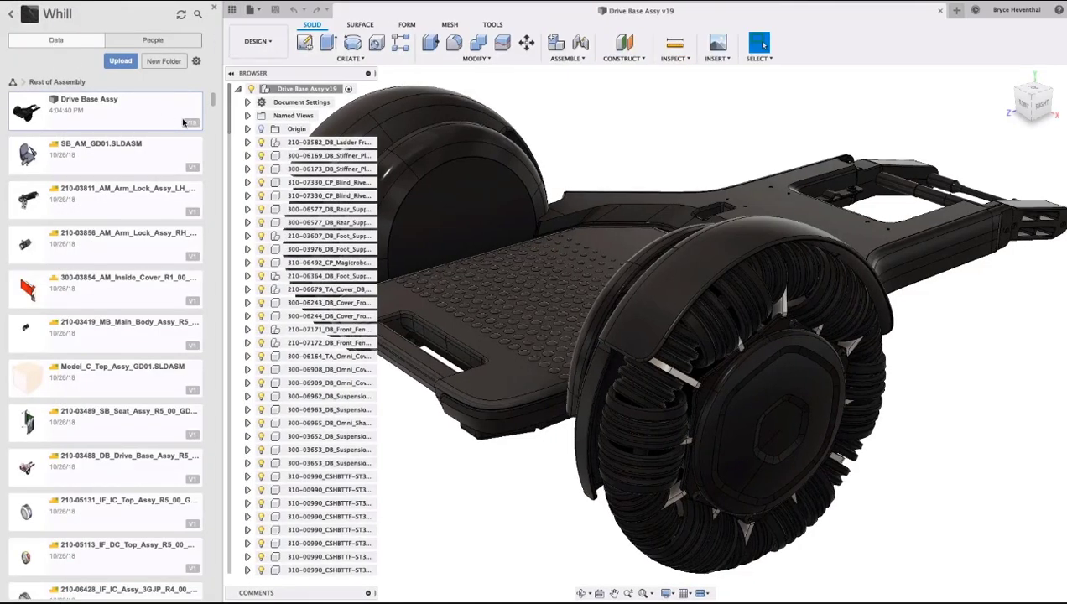
pyautogui.click(188, 123)
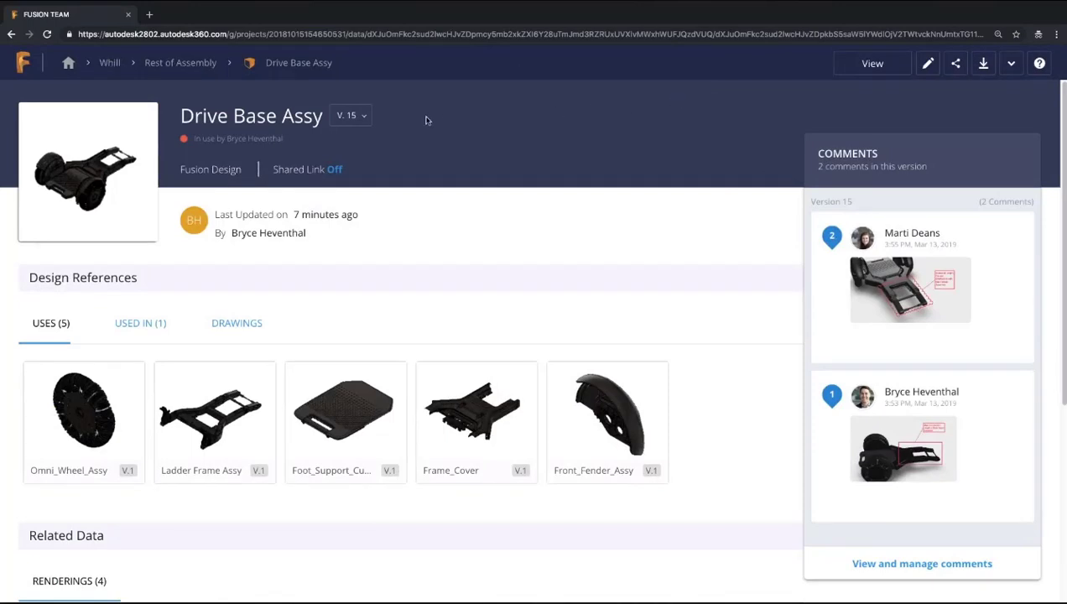
# Step: Promote Drive Base Assy version 14 from the V.15 version list and confirm
pyautogui.click(364, 117)
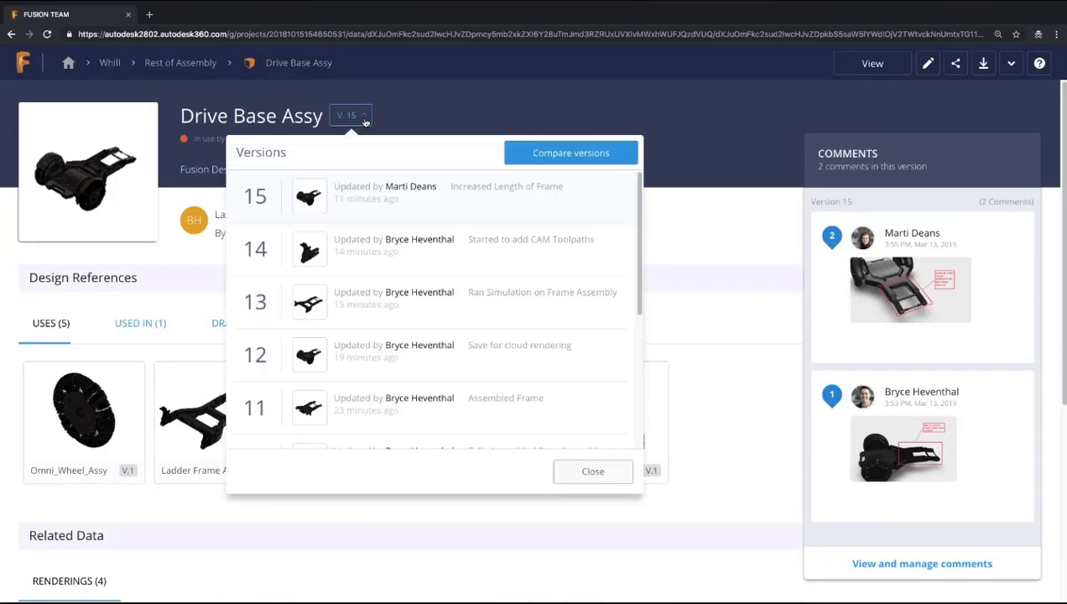
pyautogui.moveTo(437, 249)
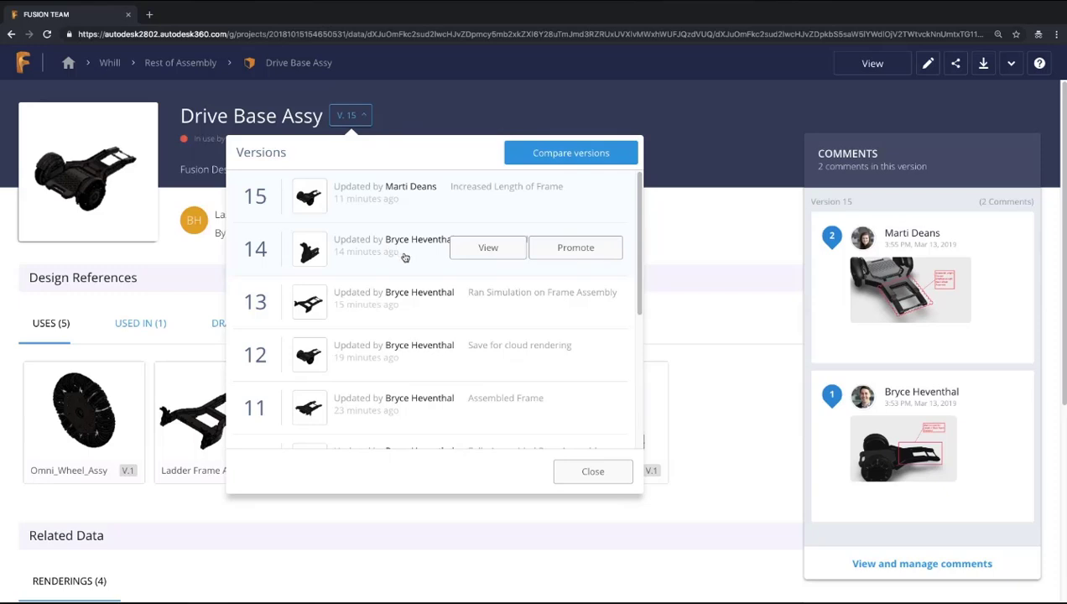
pyautogui.click(566, 248)
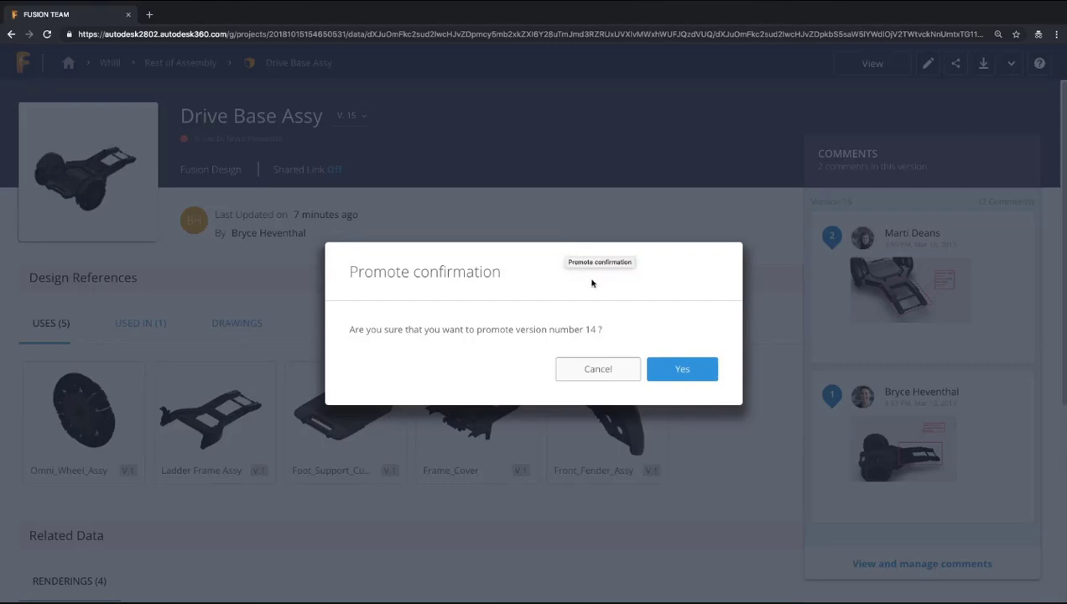
pyautogui.click(668, 371)
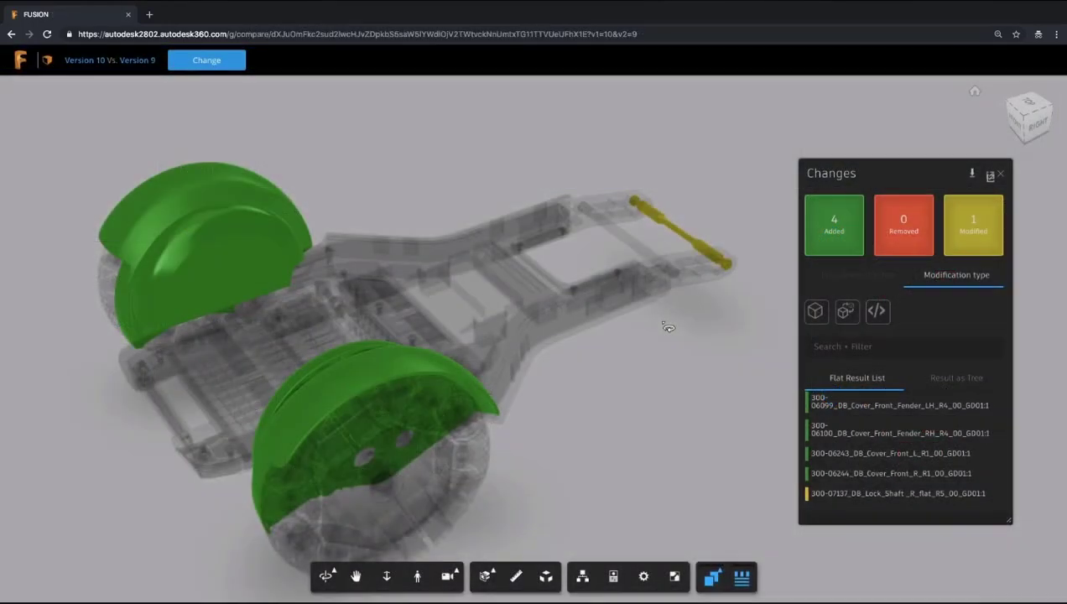
# Step: Toggle the added parts in the version 9/10 comparison and inspect the first fender cover
pyautogui.click(819, 234)
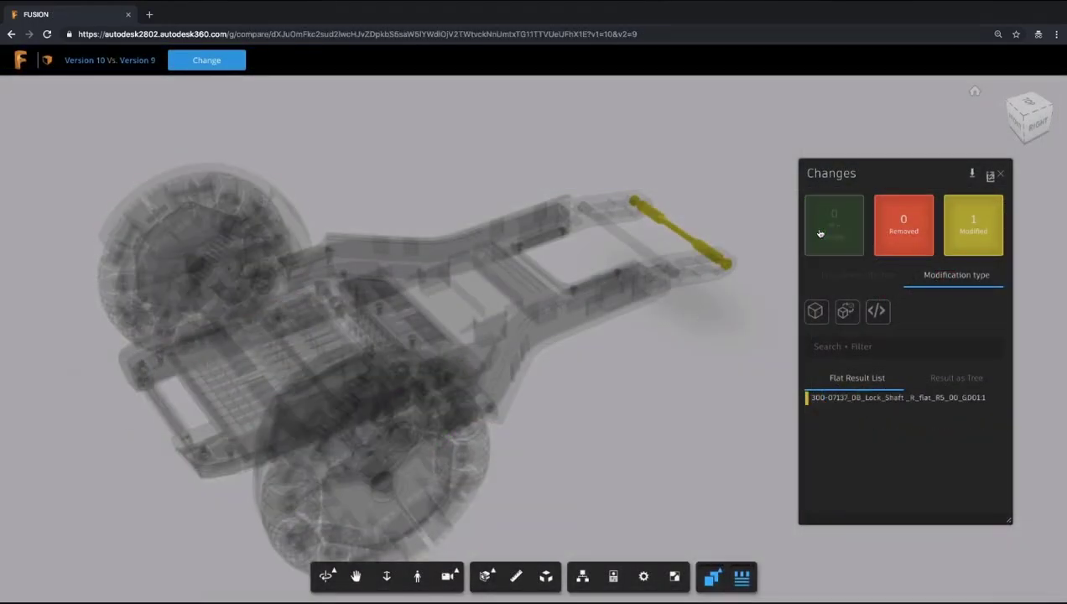
pyautogui.click(820, 234)
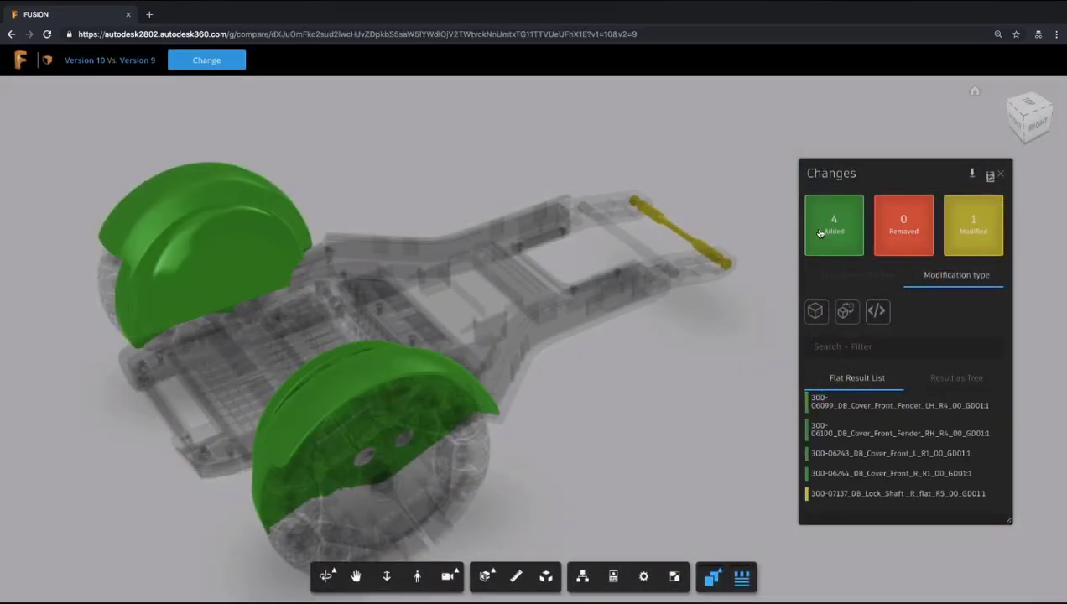
pyautogui.click(833, 407)
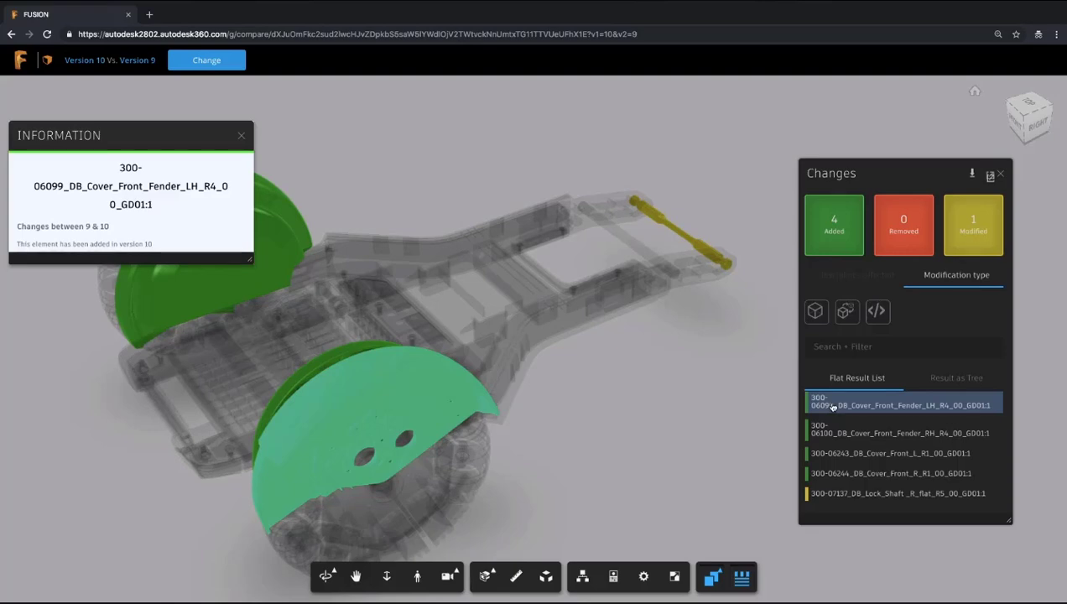
# Step: Compare the Lock_Shaft's version 9 and 10 shapes and its mass per version
pyautogui.doubleClick(699, 248)
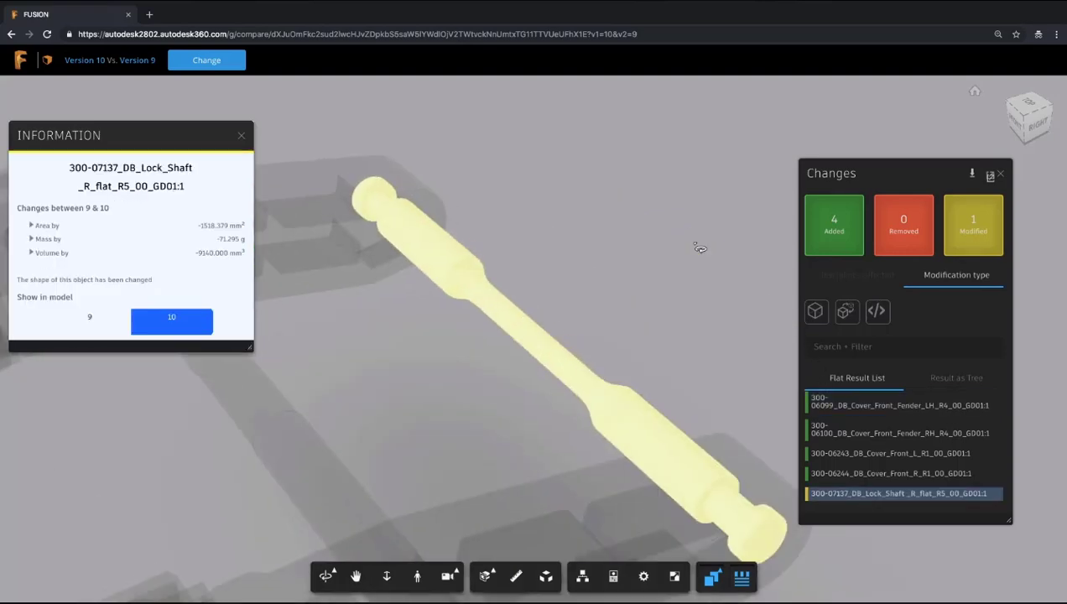
pyautogui.click(83, 318)
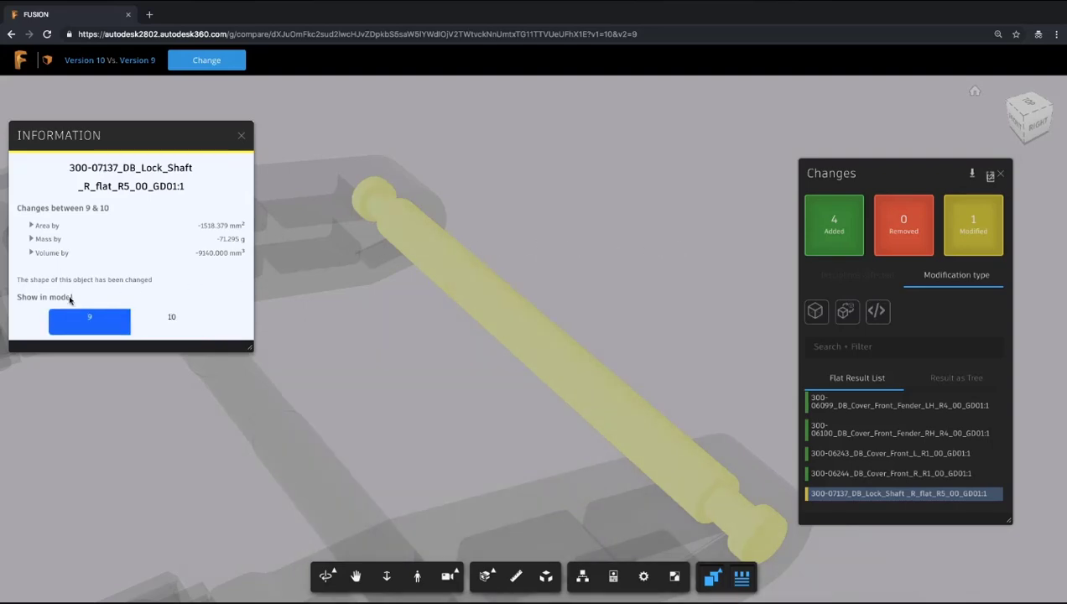
pyautogui.click(34, 241)
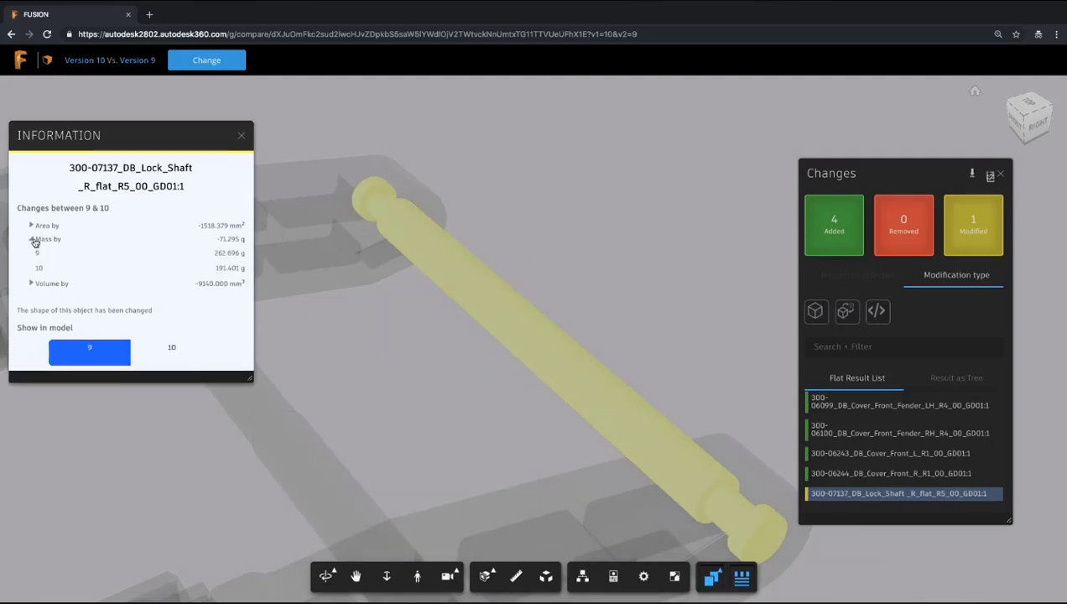
pyautogui.click(167, 354)
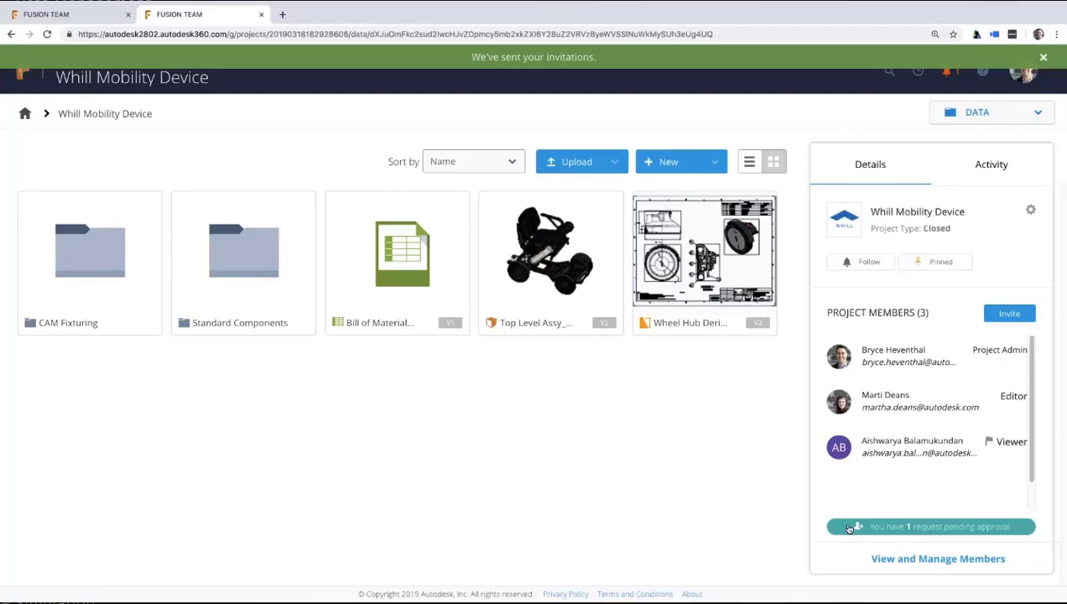
# Step: In project member management, change the Viewer member's role to Editor
pyautogui.click(905, 559)
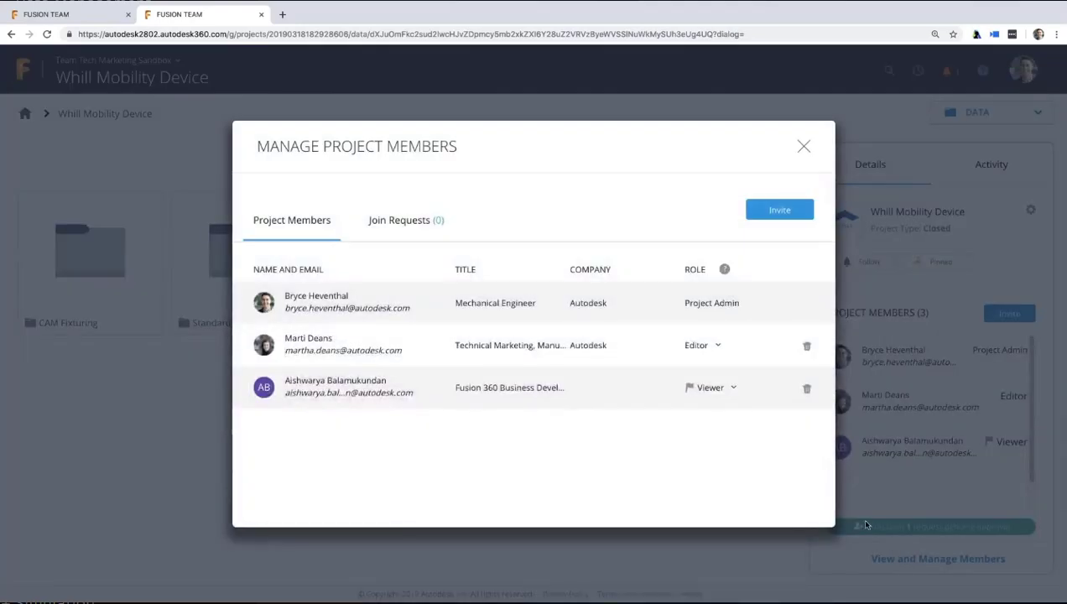
pyautogui.click(732, 388)
pyautogui.click(723, 413)
# Step: Approve the pending request to join the project
pyautogui.click(417, 223)
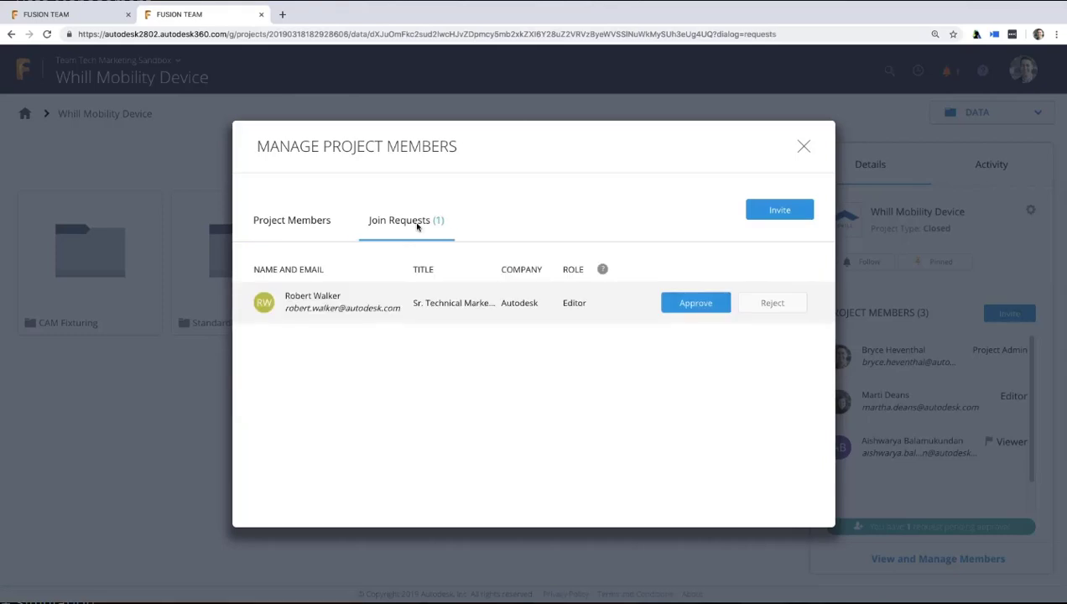
pyautogui.click(696, 303)
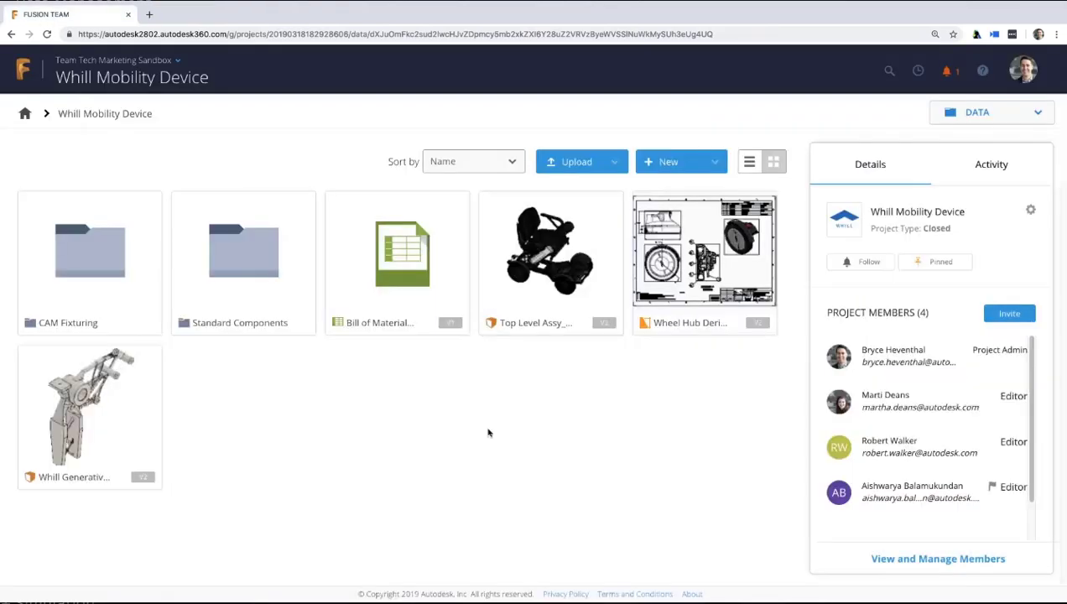
pyautogui.click(147, 364)
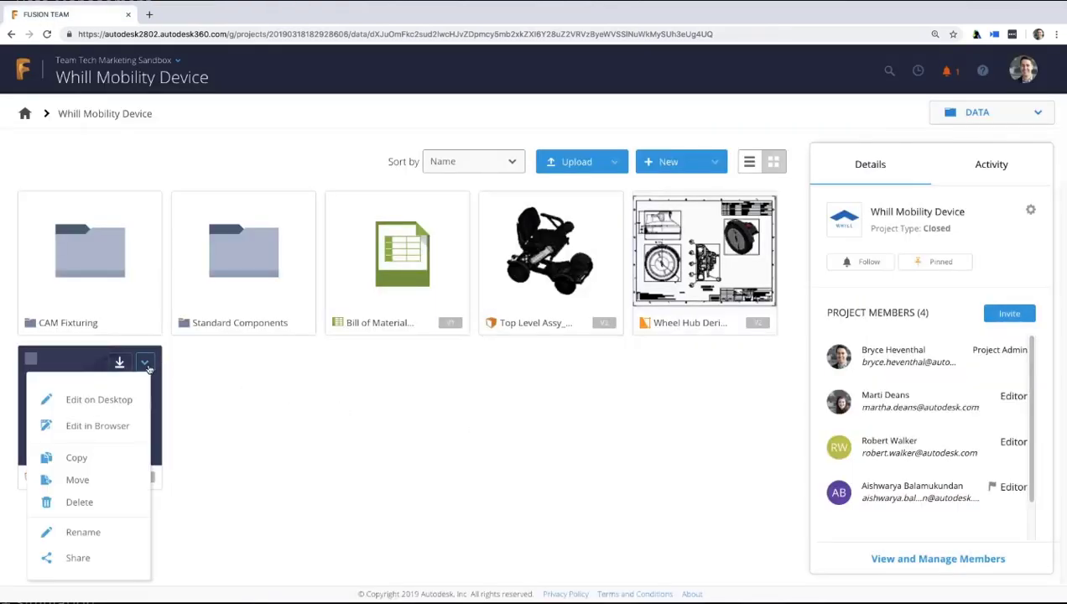
# Step: Share Whill Generative Upright via public link with downloads allowed and a link password set
pyautogui.click(109, 561)
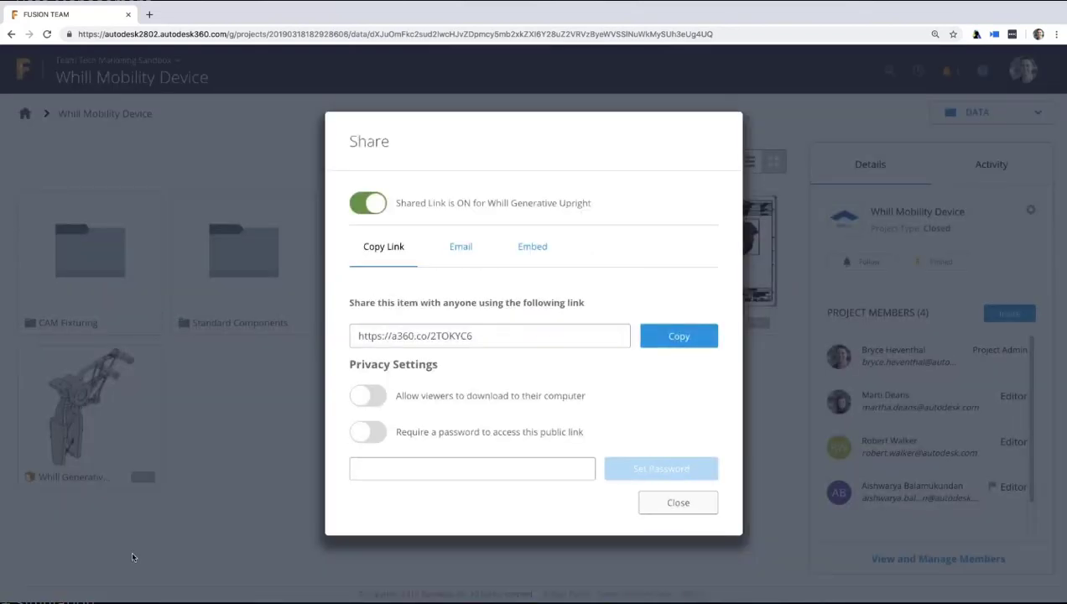
pyautogui.click(357, 402)
pyautogui.click(358, 430)
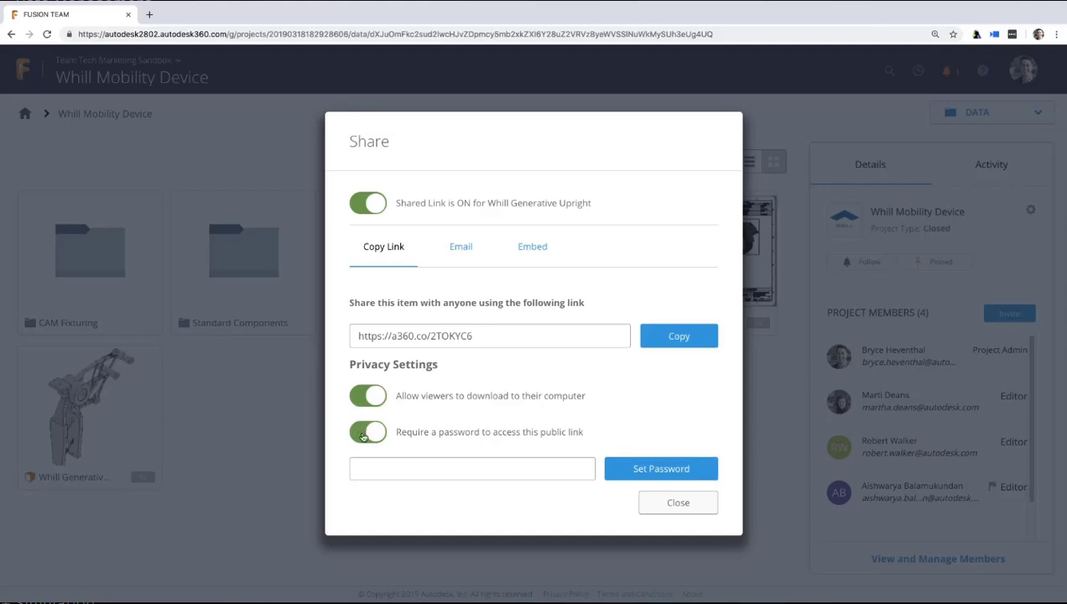
pyautogui.click(377, 467)
pyautogui.click(643, 477)
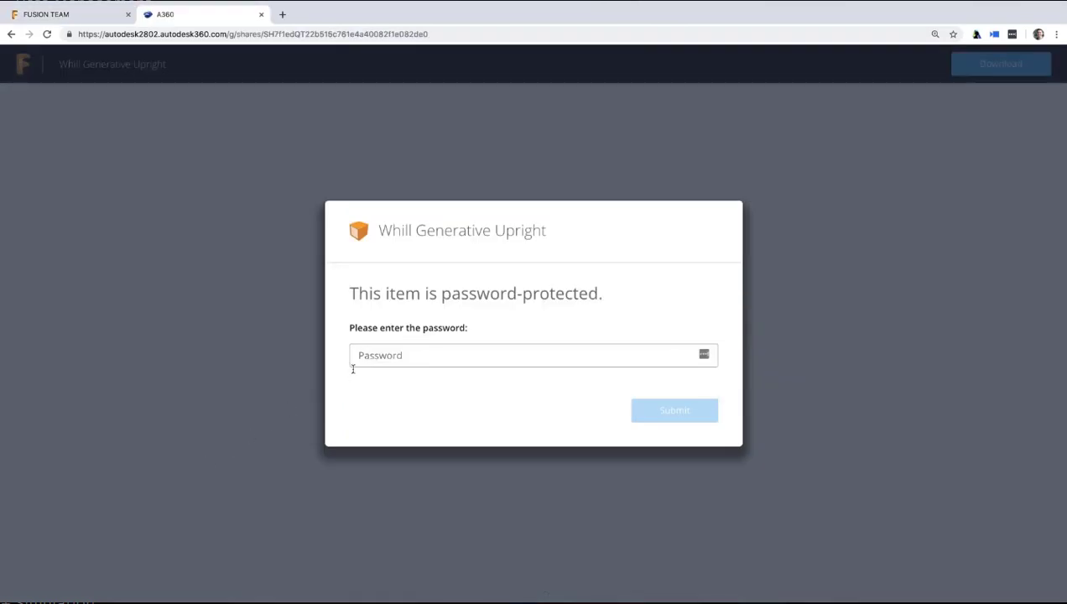
# Step: Unlock the shared Whill Generative Upright link with its password and view the Download formats
pyautogui.click(353, 364)
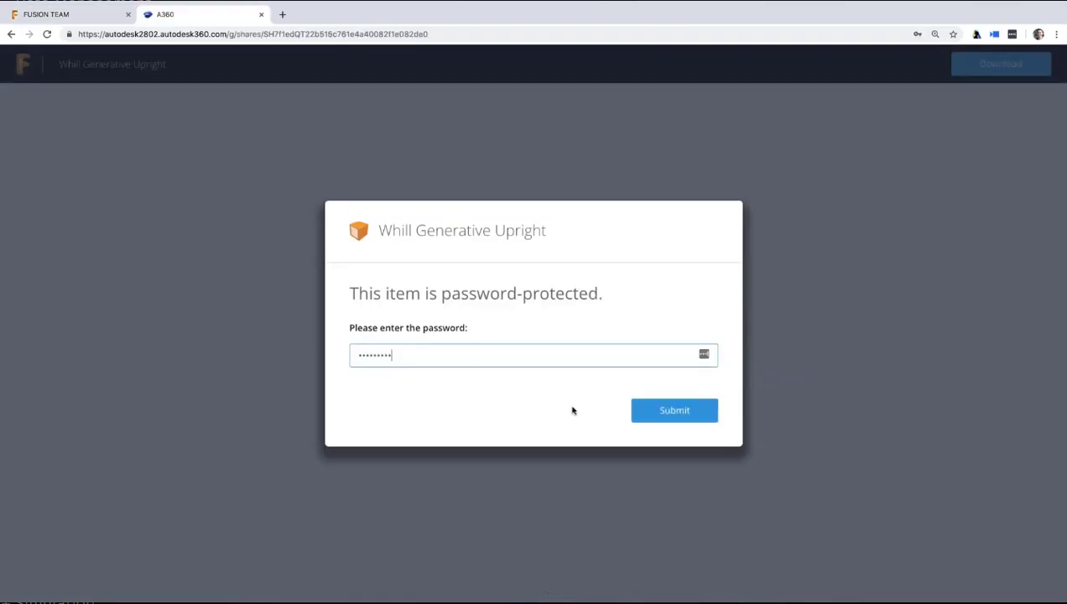
pyautogui.click(663, 410)
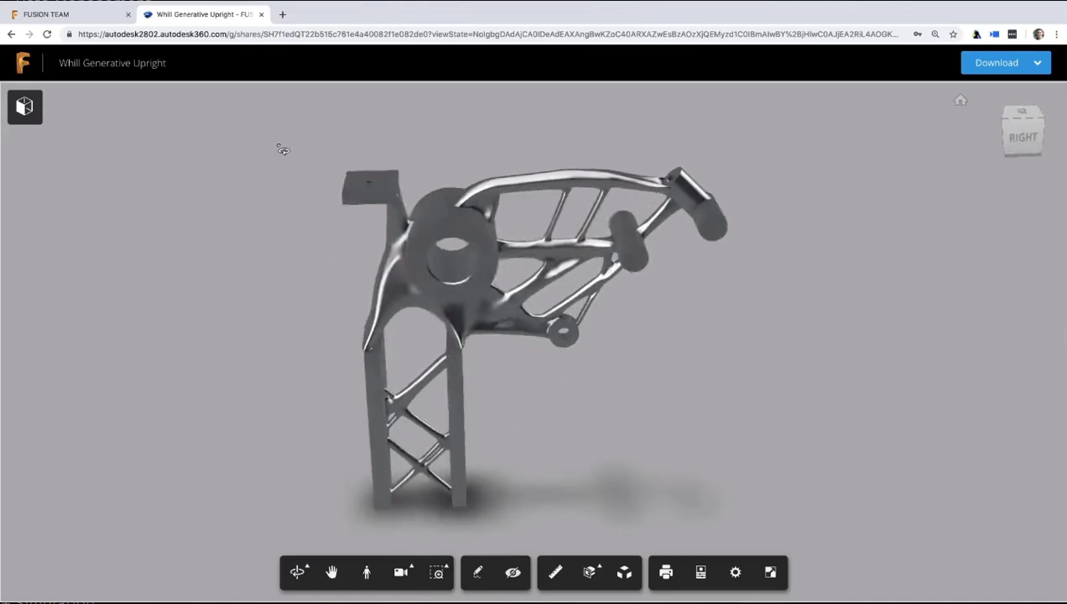
pyautogui.click(1005, 65)
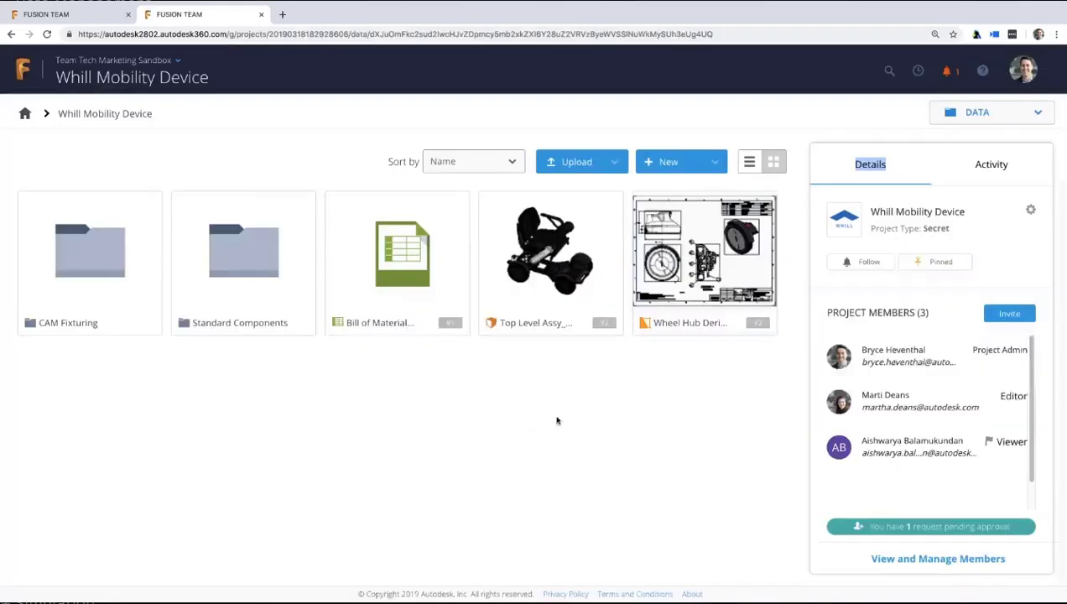
# Step: Change the project type to Closed and invite two colleagues to the project as Editors
pyautogui.click(1029, 210)
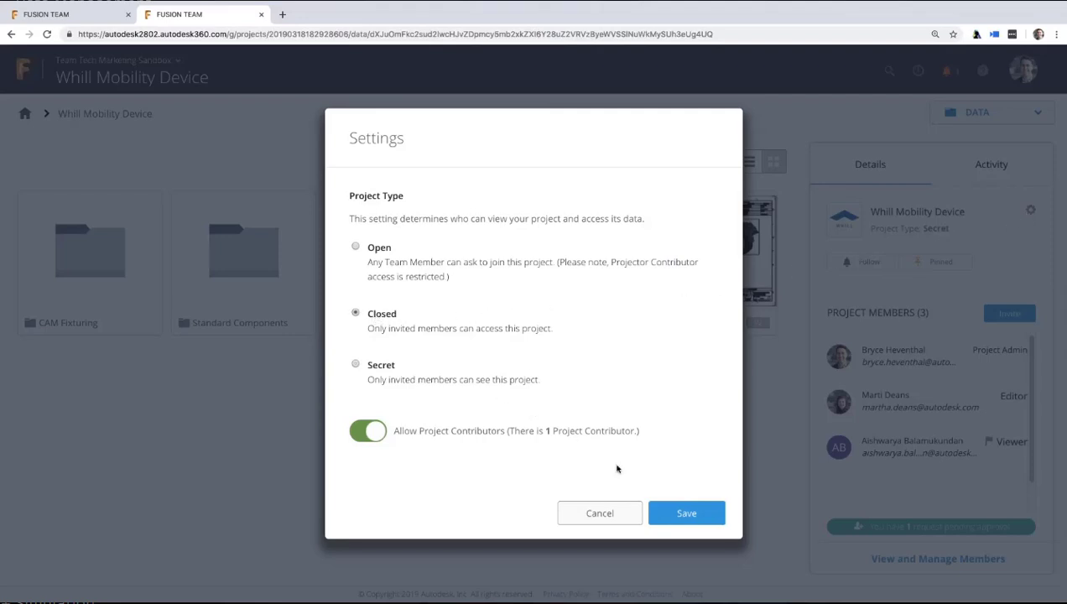
pyautogui.click(676, 509)
pyautogui.click(1001, 317)
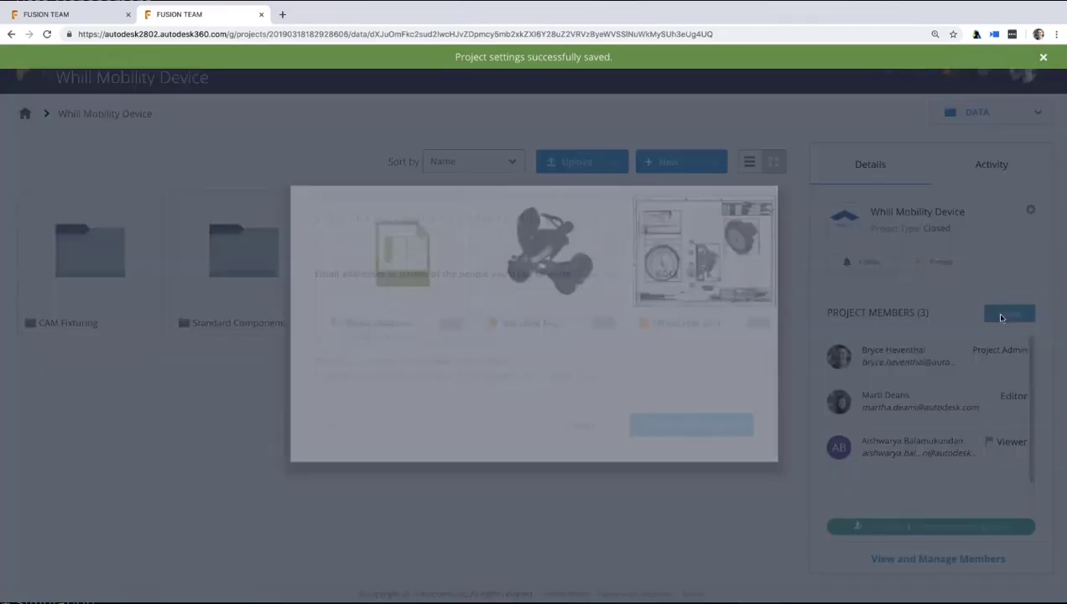
pyautogui.write('aaron')
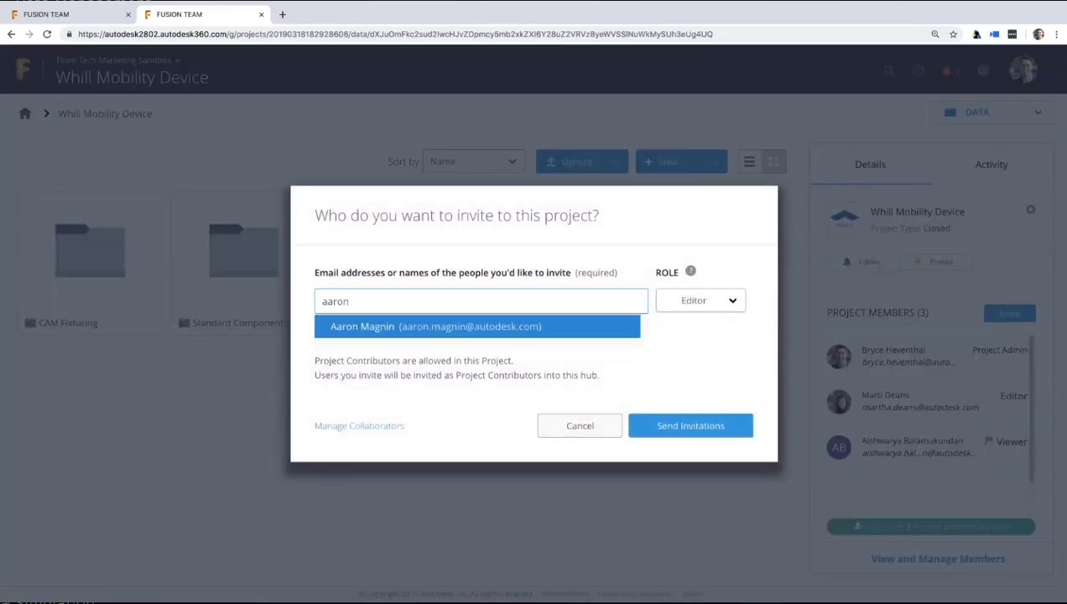
pyautogui.press('Return')
pyautogui.write('rob')
pyautogui.press('Return')
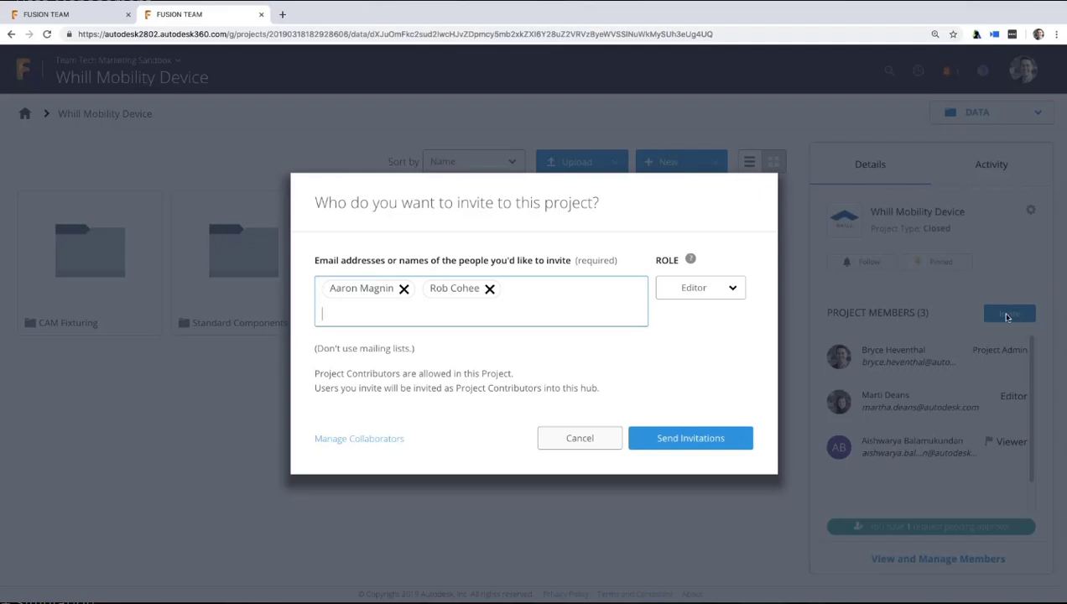
pyautogui.click(732, 288)
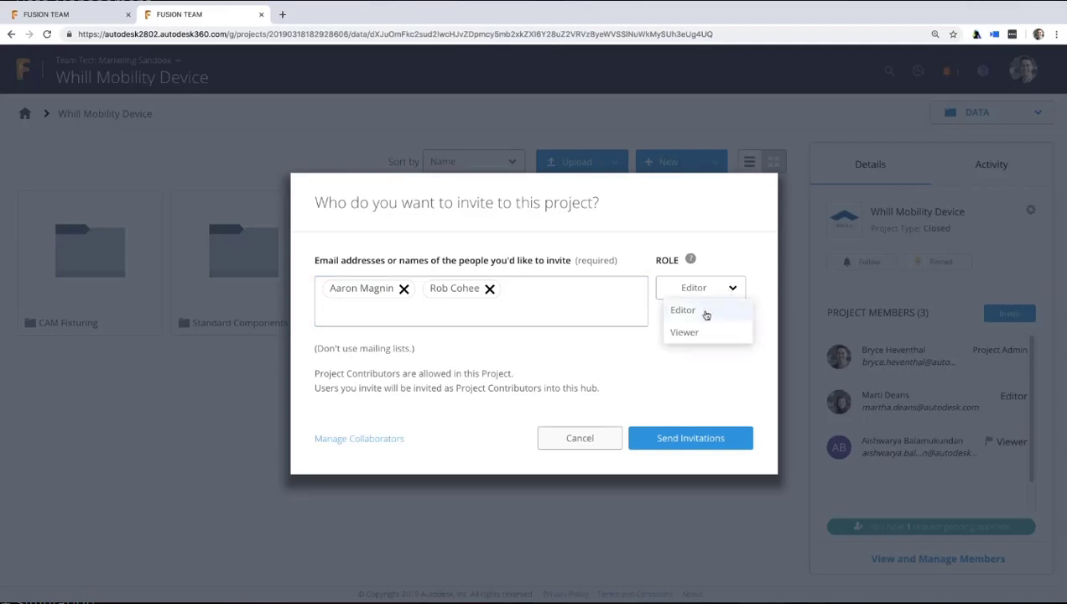
pyautogui.click(705, 313)
pyautogui.click(697, 449)
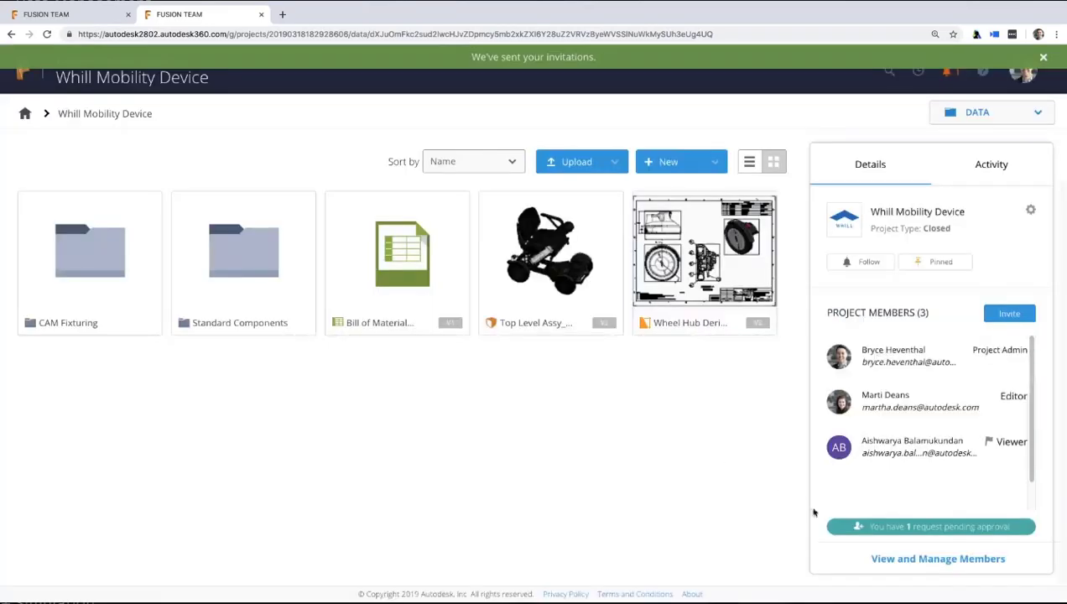
# Step: In Manage Project Members, switch the Viewer member to Editor and approve the one join request
pyautogui.click(904, 558)
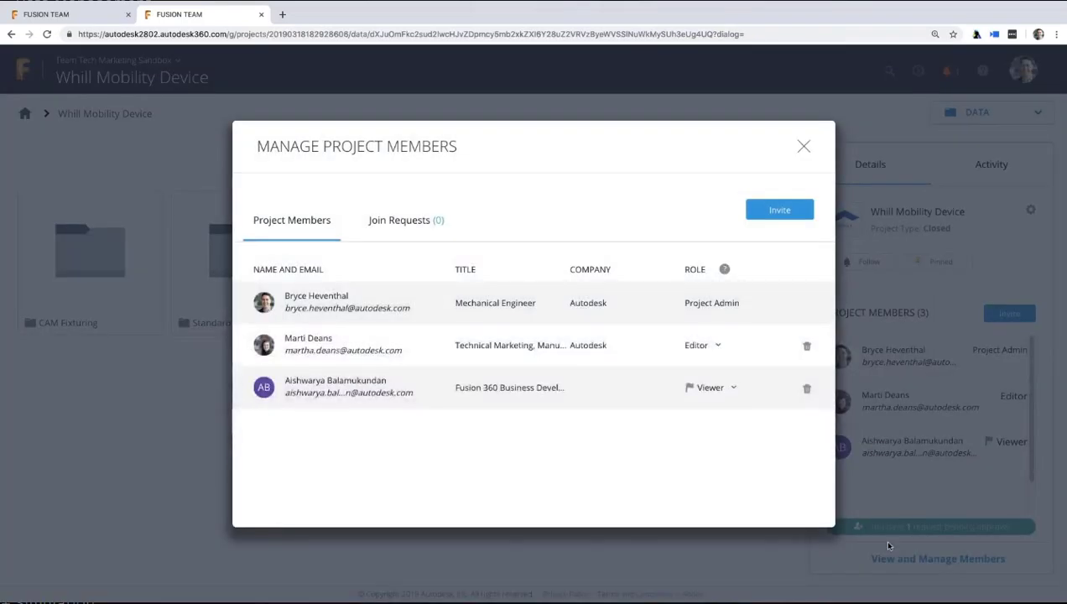
pyautogui.click(732, 390)
pyautogui.click(724, 413)
pyautogui.click(417, 225)
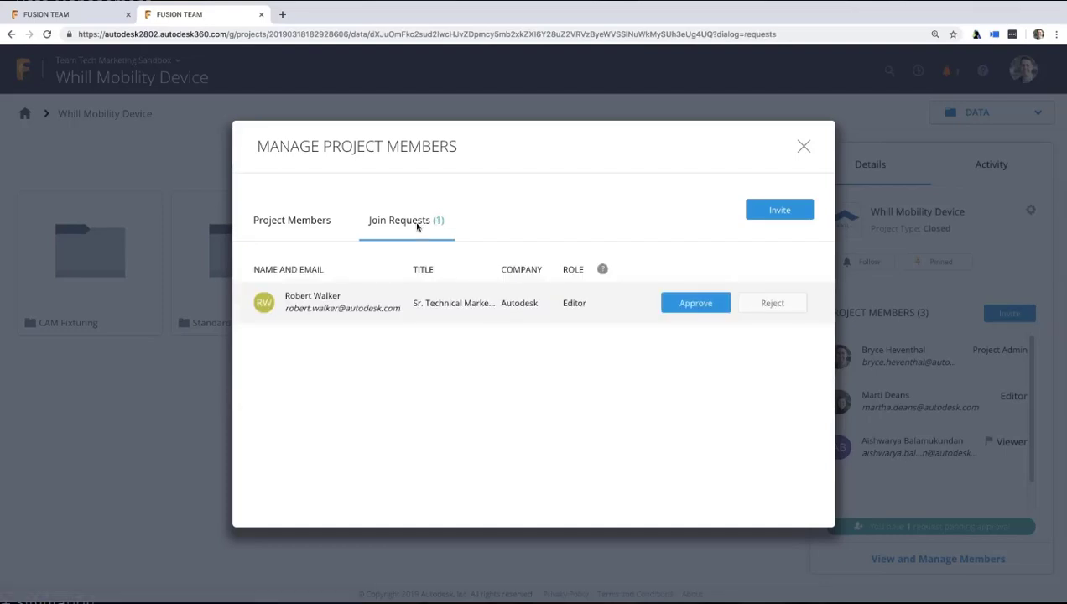
pyautogui.click(680, 305)
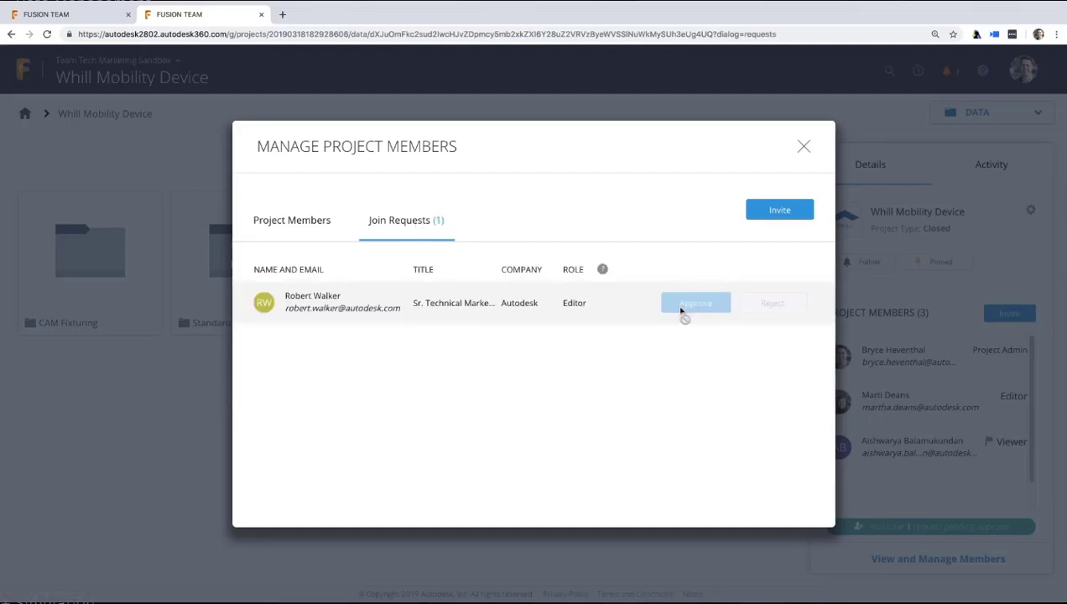